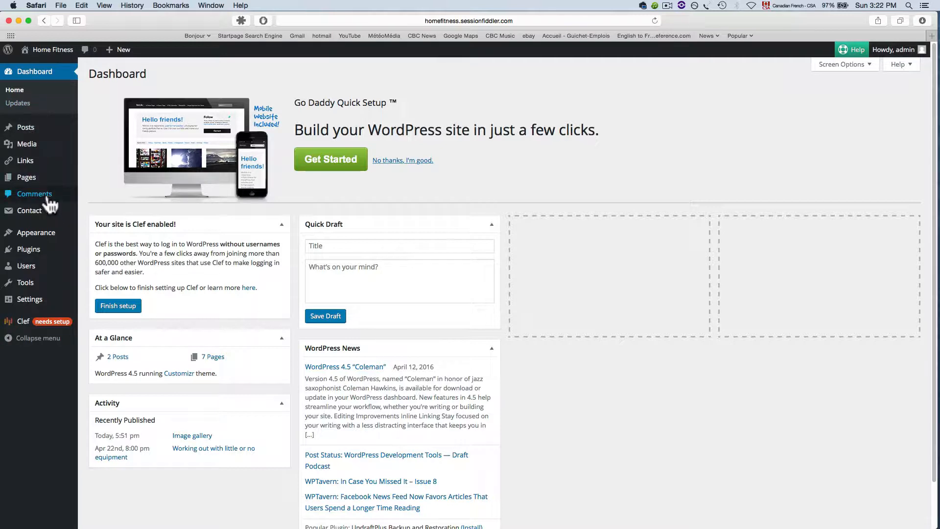
Search the plugin directory for "jet pack", then install and activate the Jetpack by WordPress.com plugin.
{"action": "mouse_move", "coordinate": [39, 254]}
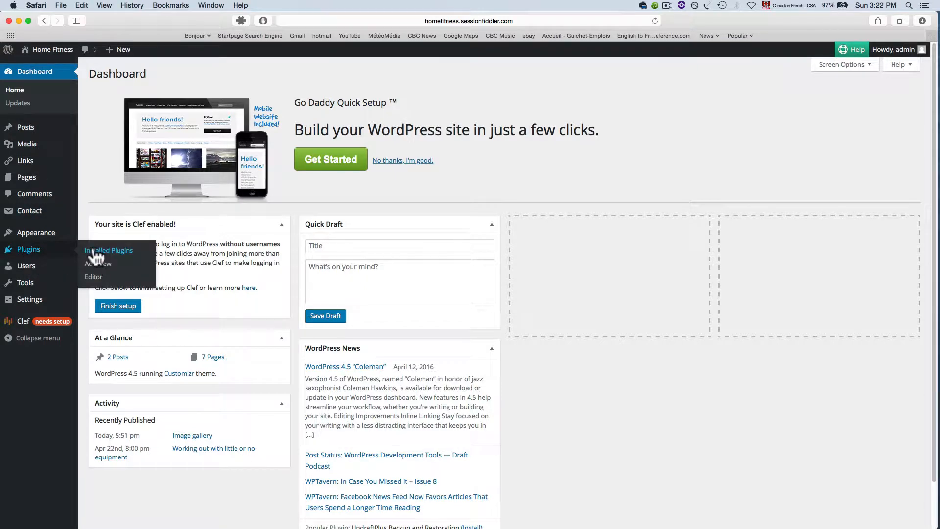
{"action": "left_click", "coordinate": [105, 264]}
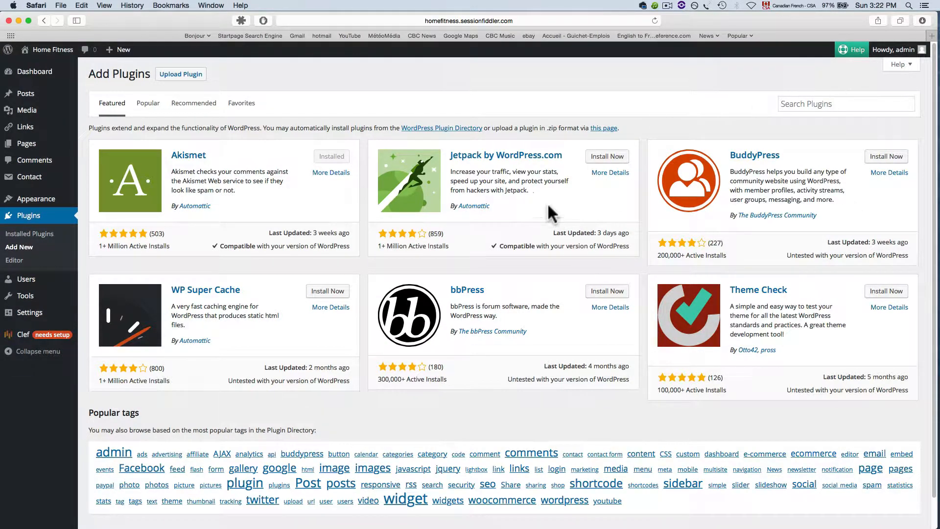
{"action": "left_click", "coordinate": [817, 109]}
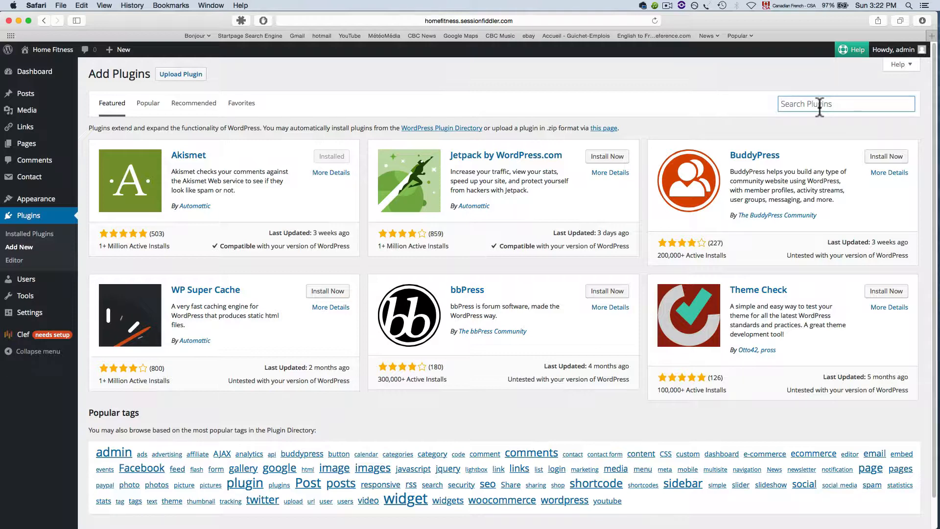
{"action": "type", "text": "jet pack"}
{"action": "key", "text": "Return"}
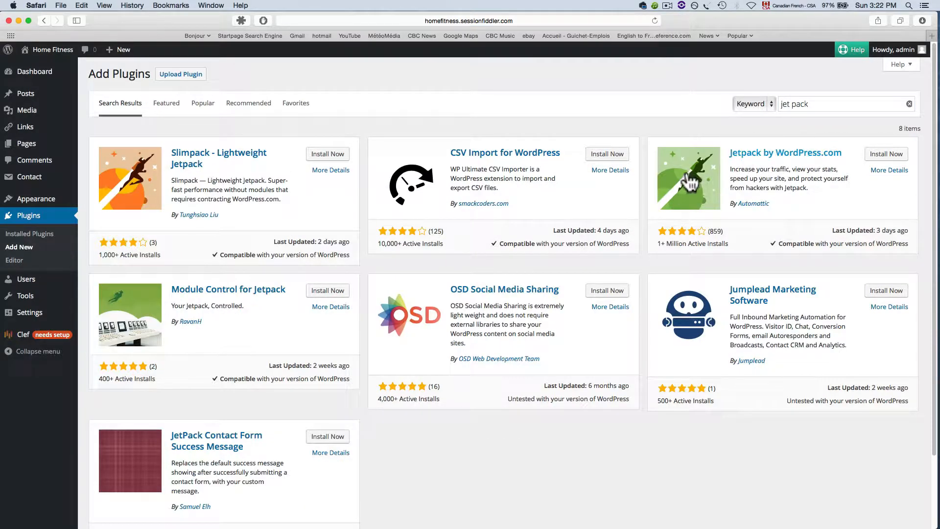
{"action": "left_click", "coordinate": [885, 155]}
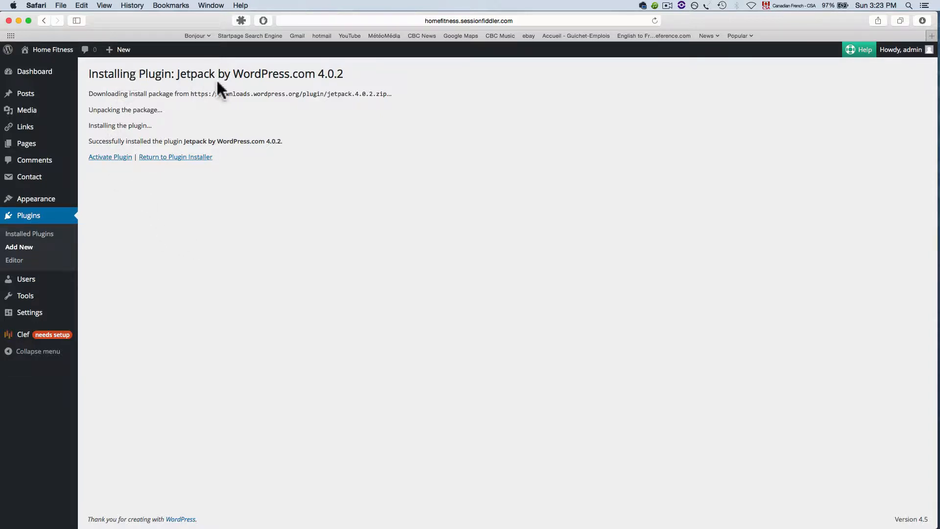
{"action": "left_click", "coordinate": [106, 158]}
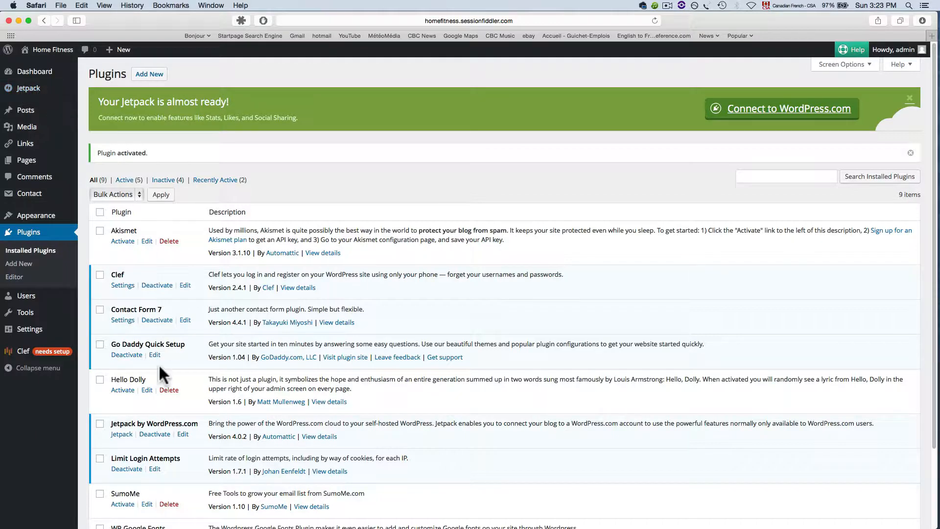
Open the Jetpack page and connect Jetpack to the WordPress.com account, approving the connection.
{"action": "scroll", "coordinate": [147, 379], "scroll_direction": "down", "scroll_amount": 1}
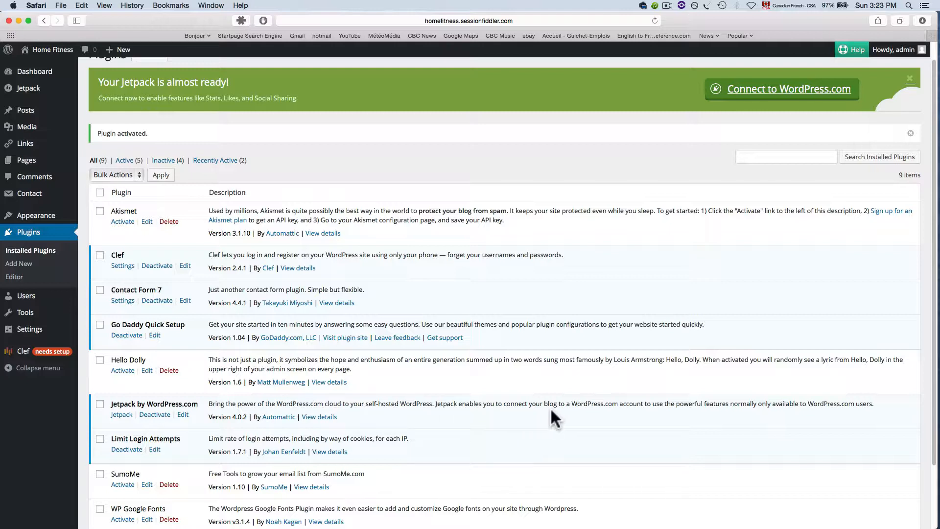
{"action": "scroll", "coordinate": [194, 382], "scroll_direction": "up", "scroll_amount": 1}
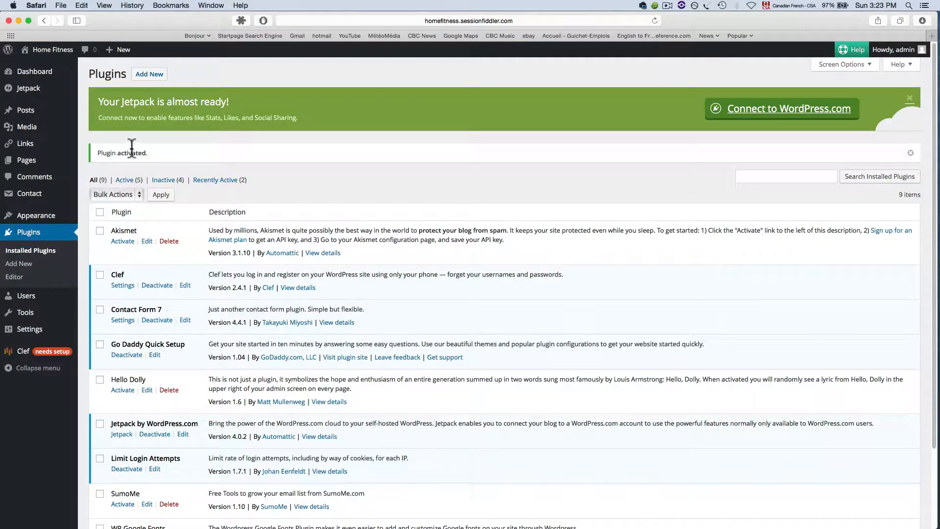
{"action": "left_click", "coordinate": [28, 89]}
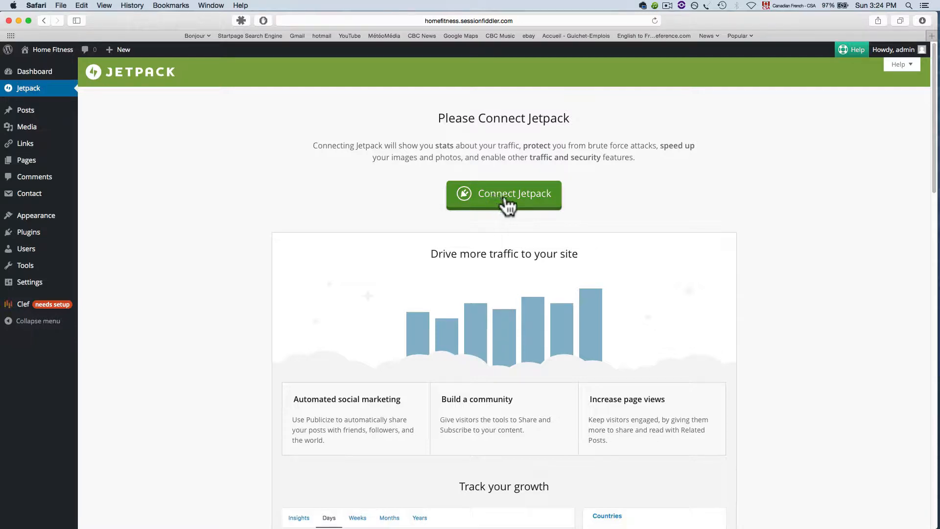
{"action": "left_click", "coordinate": [505, 201]}
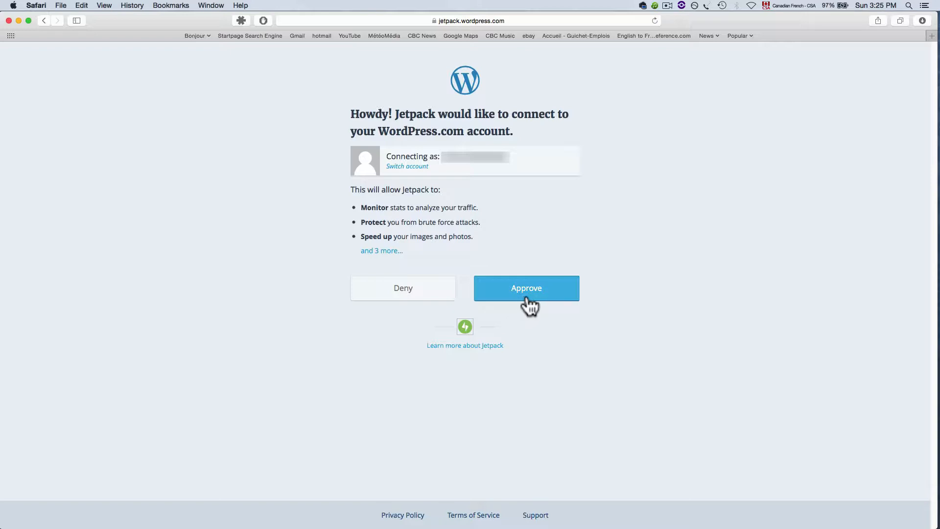
{"action": "left_click", "coordinate": [518, 296]}
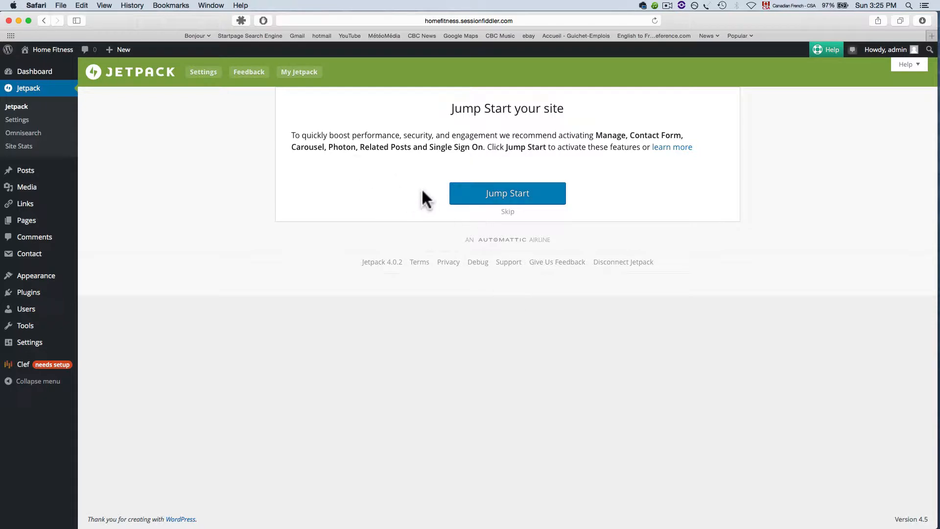
Skip the Jetpack Jump Start setup and review the suggested features.
{"action": "left_click", "coordinate": [508, 213]}
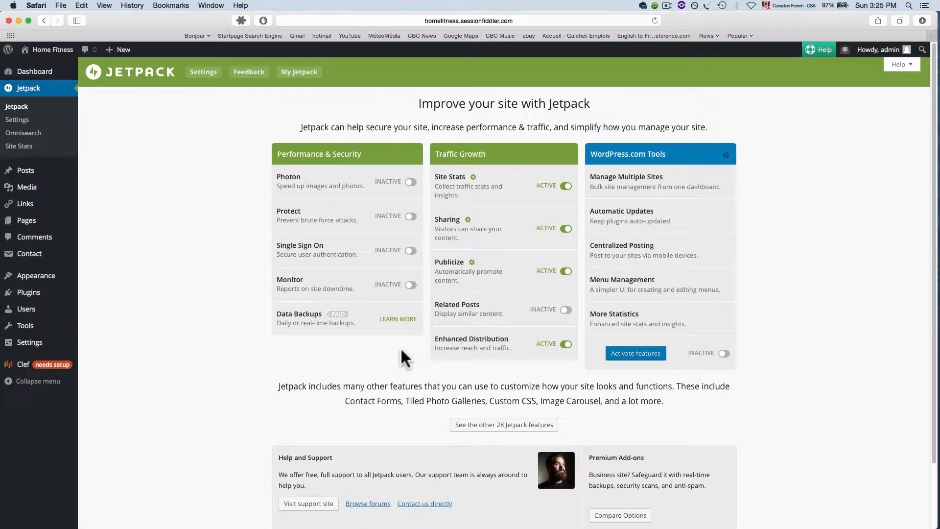
{"action": "scroll", "coordinate": [389, 346], "scroll_direction": "down", "scroll_amount": 1}
{"action": "scroll", "coordinate": [390, 347], "scroll_direction": "up", "scroll_amount": 1}
{"action": "scroll", "coordinate": [465, 390], "scroll_direction": "down", "scroll_amount": 3}
{"action": "scroll", "coordinate": [361, 373], "scroll_direction": "up", "scroll_amount": 3}
Open Jetpack settings and look through the list of available modules.
{"action": "left_click", "coordinate": [16, 120]}
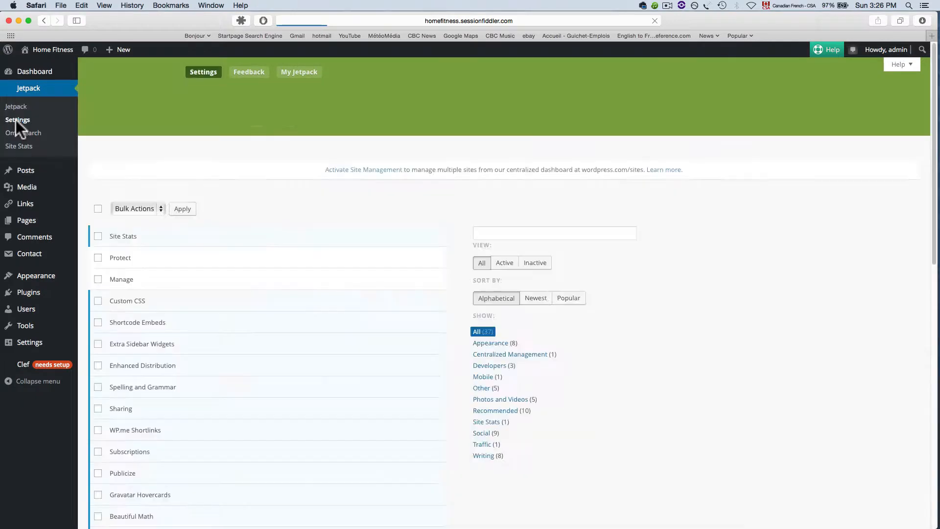
{"action": "scroll", "coordinate": [260, 255], "scroll_direction": "down", "scroll_amount": 5}
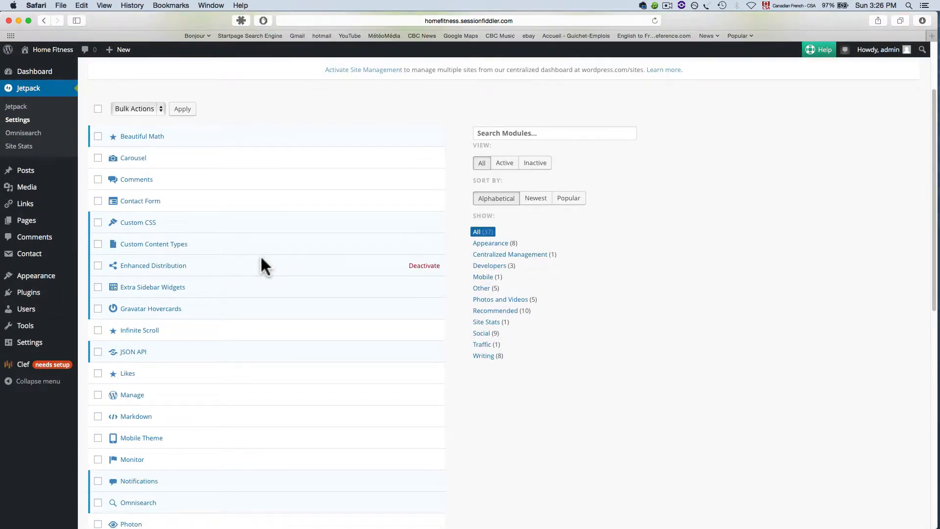
{"action": "scroll", "coordinate": [260, 259], "scroll_direction": "down", "scroll_amount": 2}
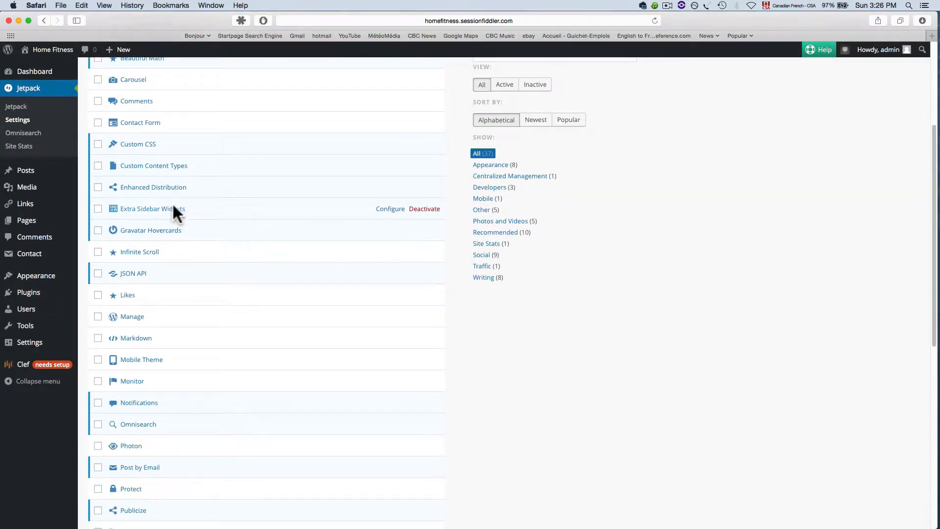
{"action": "scroll", "coordinate": [131, 176], "scroll_direction": "up", "scroll_amount": 2}
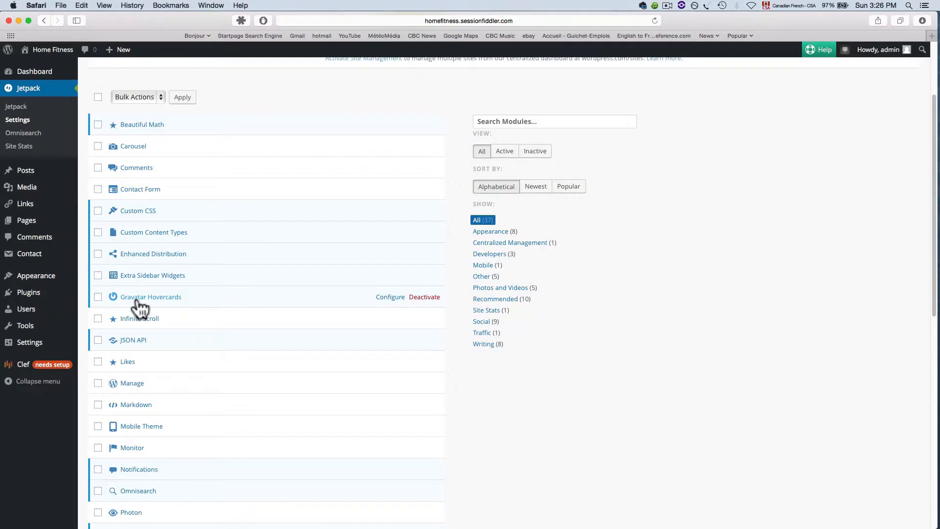
{"action": "scroll", "coordinate": [132, 316], "scroll_direction": "down", "scroll_amount": 2}
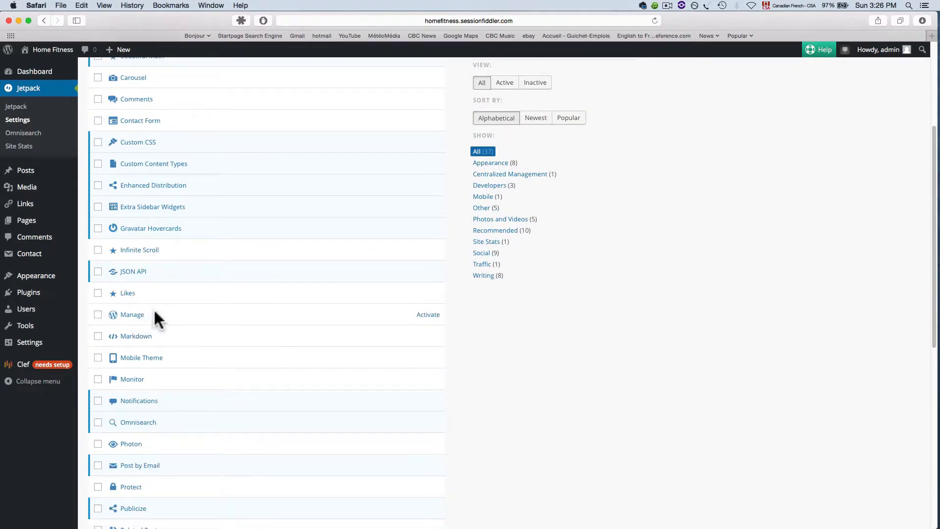
{"action": "scroll", "coordinate": [189, 420], "scroll_direction": "down", "scroll_amount": 4}
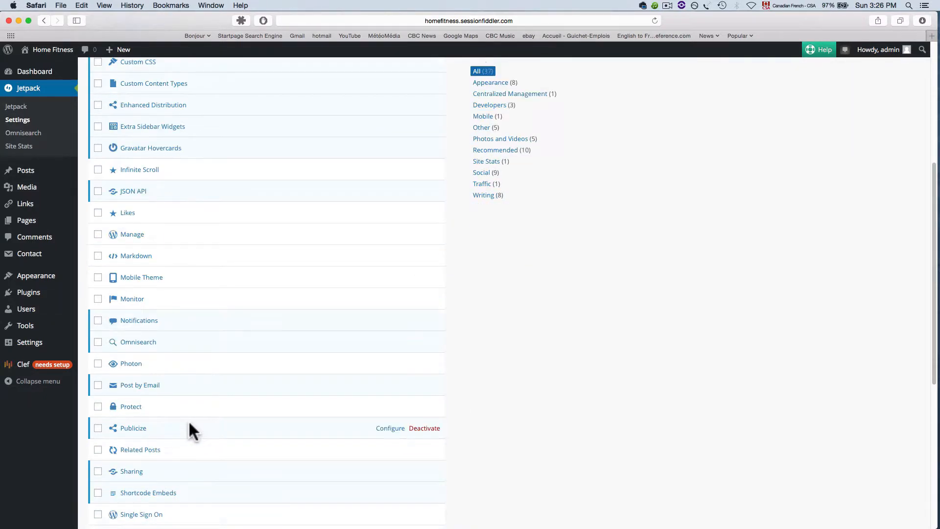
{"action": "scroll", "coordinate": [177, 421], "scroll_direction": "down", "scroll_amount": 3}
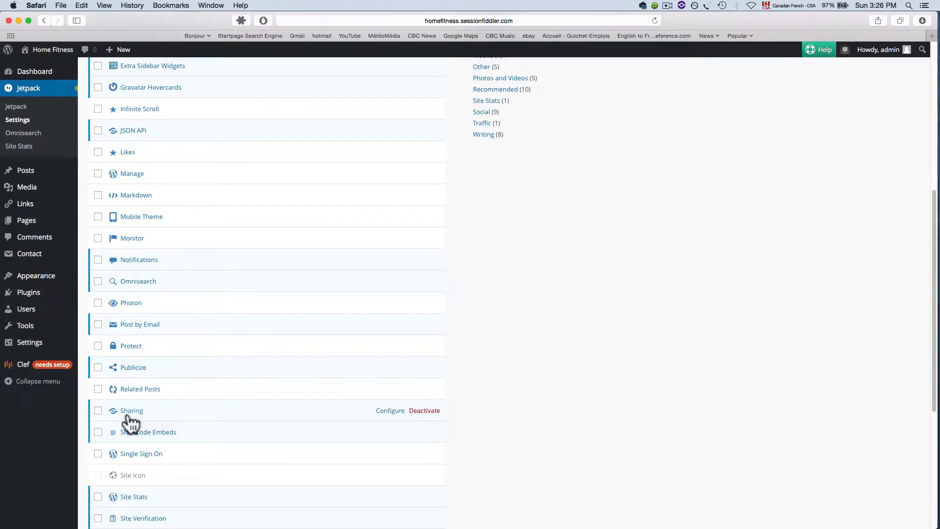
{"action": "scroll", "coordinate": [130, 420], "scroll_direction": "down", "scroll_amount": 1}
{"action": "scroll", "coordinate": [128, 417], "scroll_direction": "down", "scroll_amount": 4}
{"action": "scroll", "coordinate": [128, 417], "scroll_direction": "up", "scroll_amount": 3}
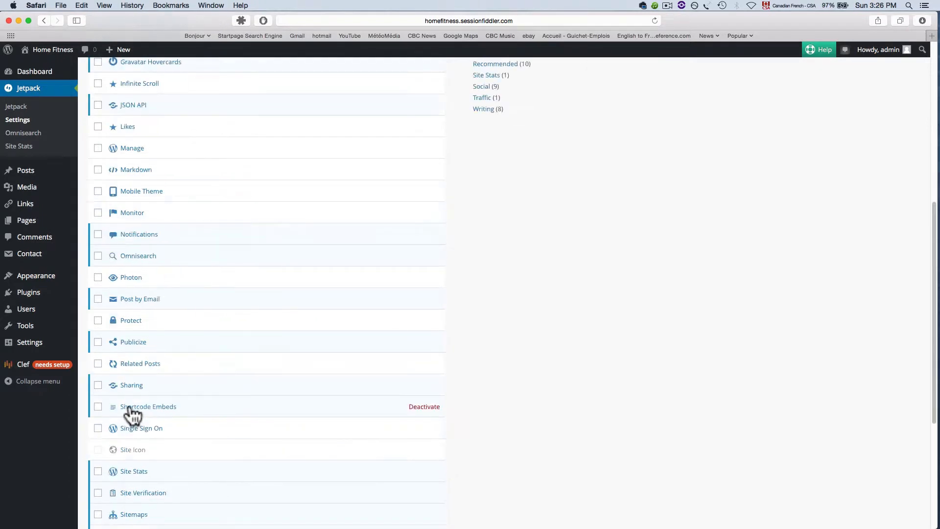
Open the Sharing module configuration, cancel the Facebook authorization request, and return to Sharing Settings.
{"action": "left_click", "coordinate": [389, 385]}
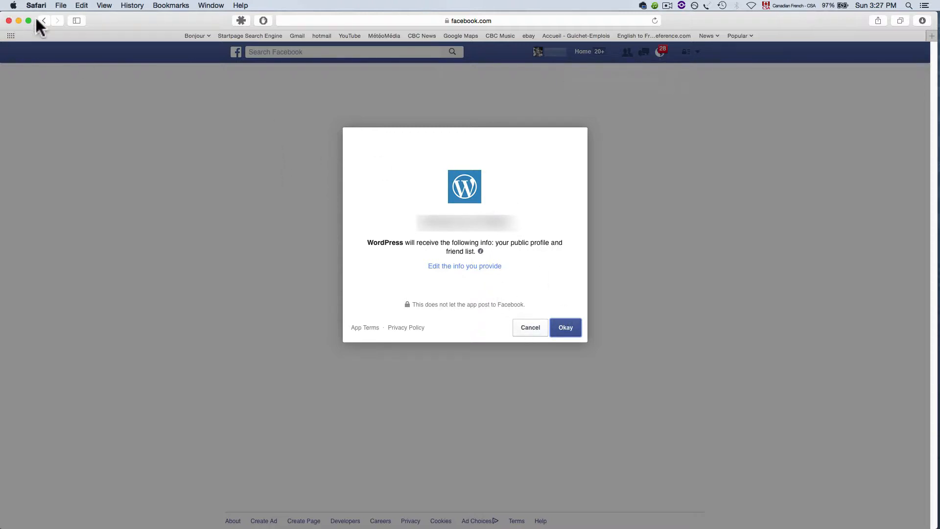
{"action": "left_click", "coordinate": [531, 327]}
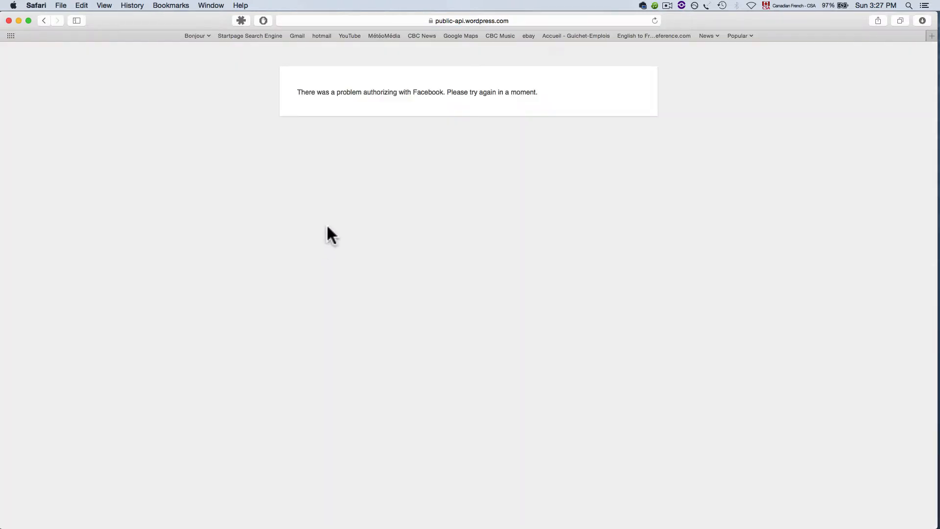
{"action": "left_click", "coordinate": [40, 21]}
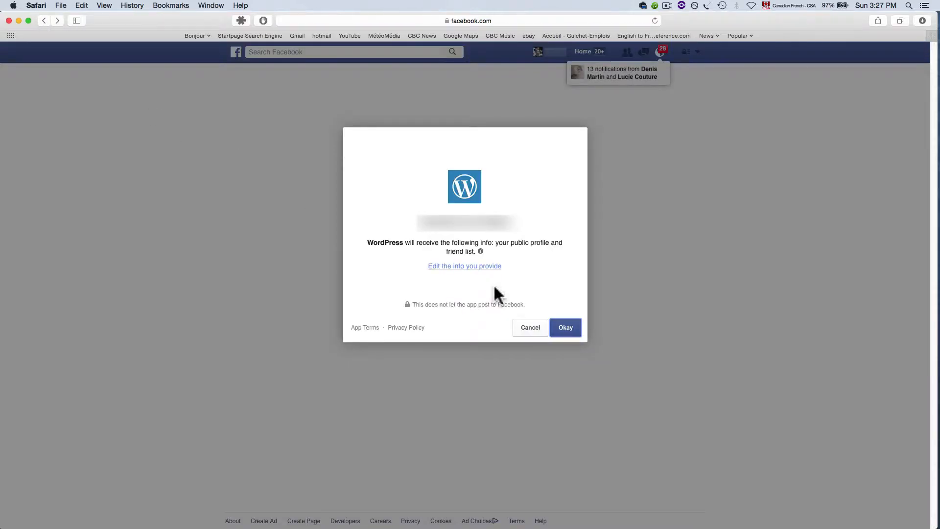
{"action": "left_click", "coordinate": [525, 329]}
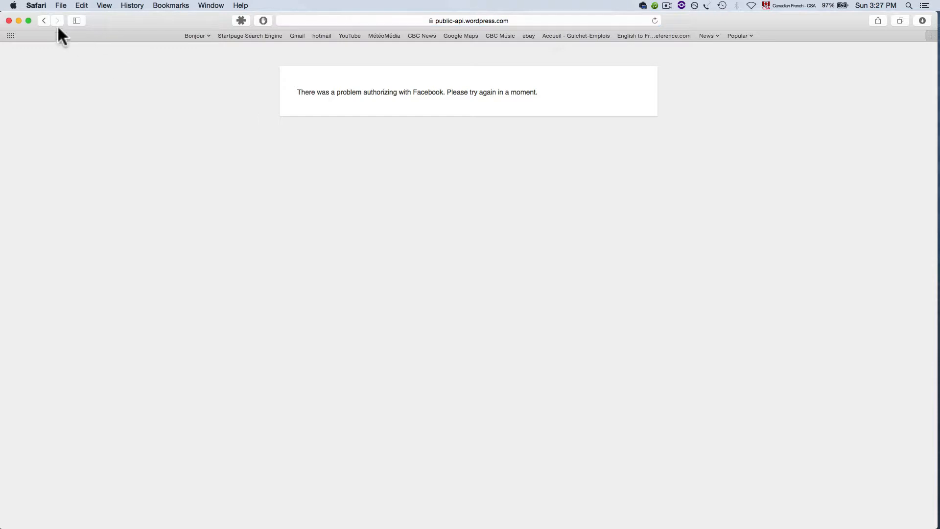
{"action": "mouse_move", "coordinate": [142, 20]}
{"action": "left_mouse_down"}
{"action": "mouse_move", "coordinate": [199, 230]}
{"action": "mouse_move", "coordinate": [133, 3]}
{"action": "mouse_move", "coordinate": [146, 5]}
{"action": "left_mouse_up"}
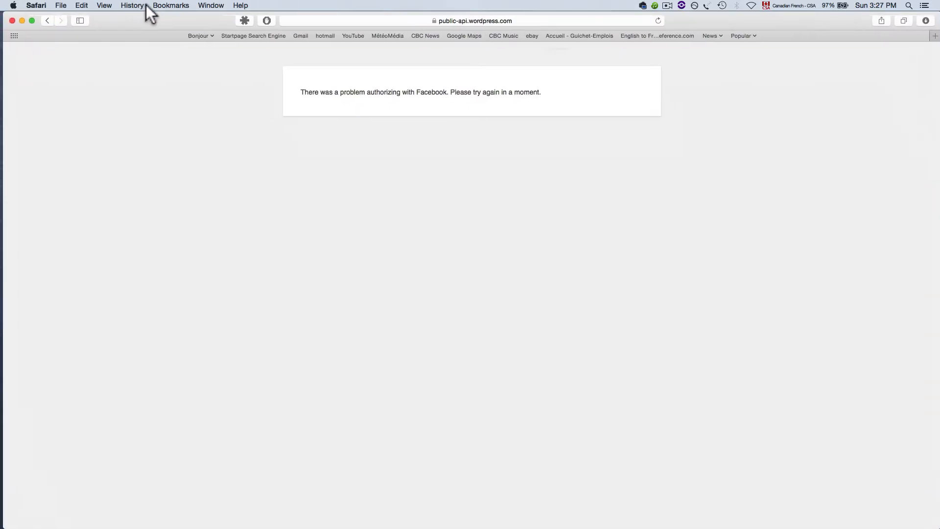
{"action": "left_click", "coordinate": [145, 5]}
{"action": "left_click", "coordinate": [145, 5]}
{"action": "left_click", "coordinate": [47, 20]}
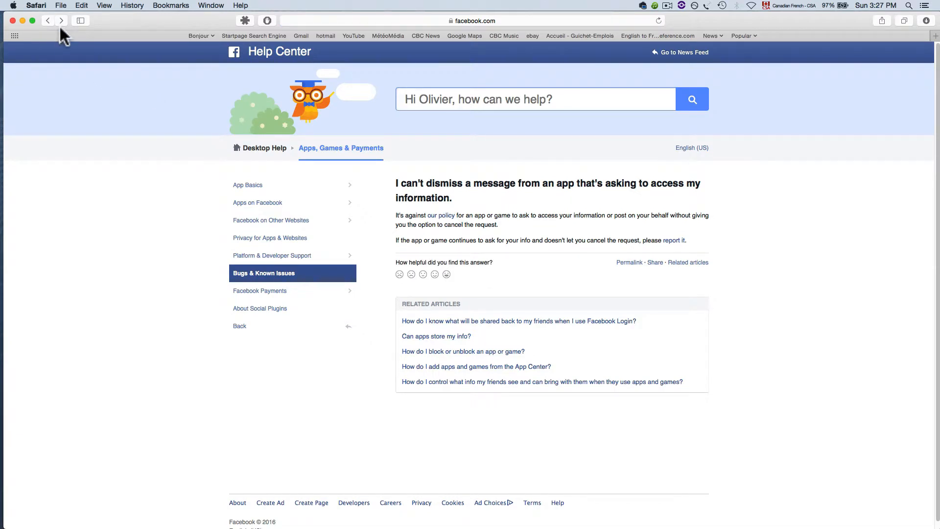
{"action": "left_click", "coordinate": [48, 19]}
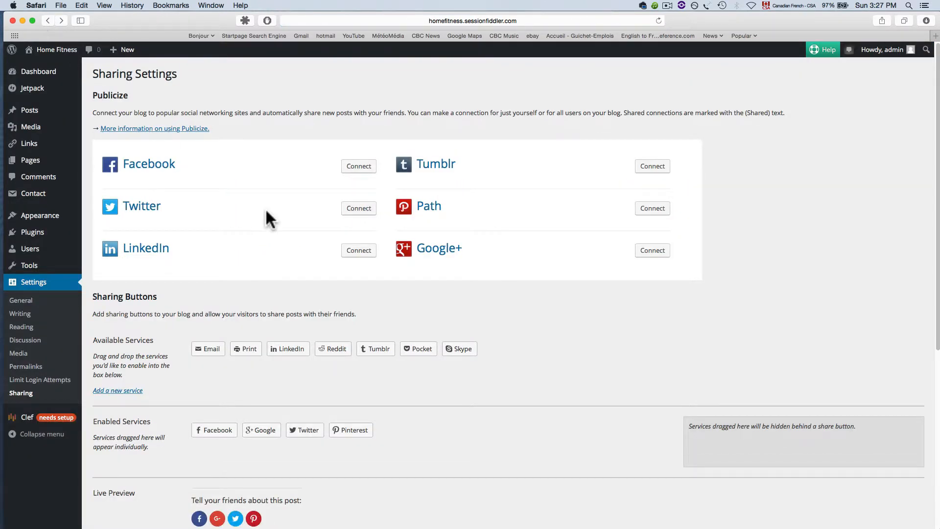
Remove Facebook, Google, Twitter and Pinterest from the enabled sharing buttons back into available services.
{"action": "left_click_drag", "start_coordinate": [191, 20], "coordinate": [218, 21]}
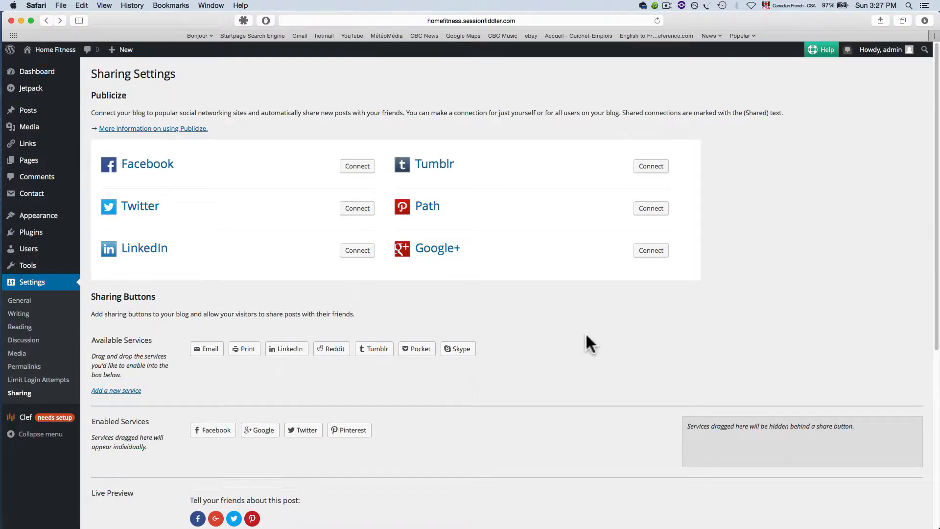
{"action": "scroll", "coordinate": [590, 335], "scroll_direction": "down", "scroll_amount": 2}
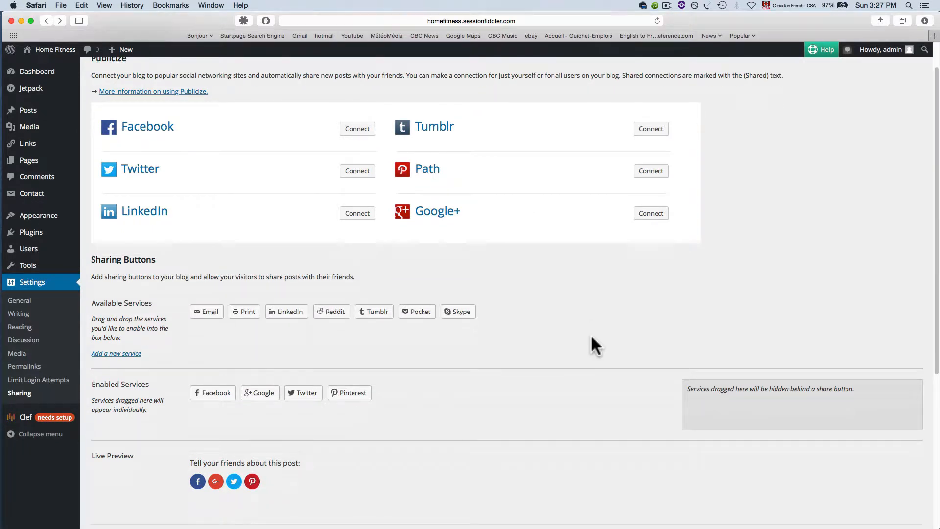
{"action": "scroll", "coordinate": [592, 336], "scroll_direction": "down", "scroll_amount": 1}
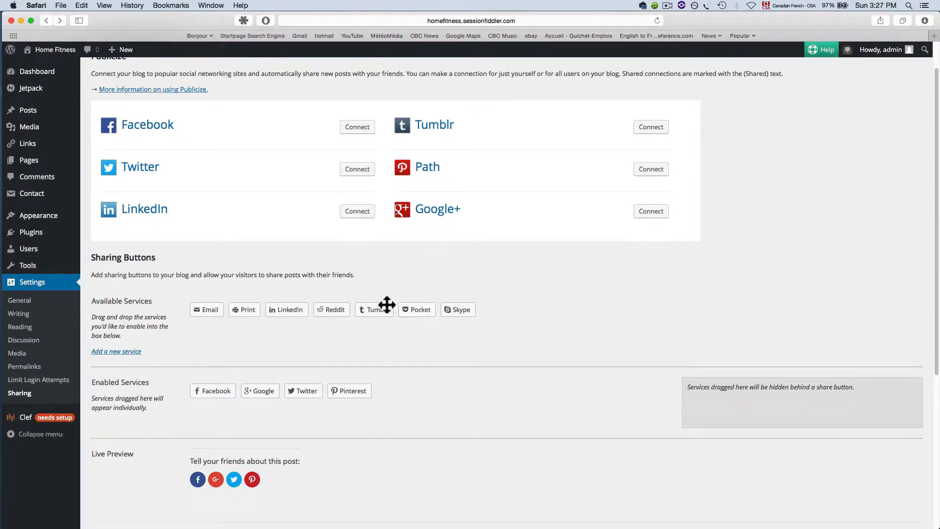
{"action": "scroll", "coordinate": [125, 267], "scroll_direction": "down", "scroll_amount": 2}
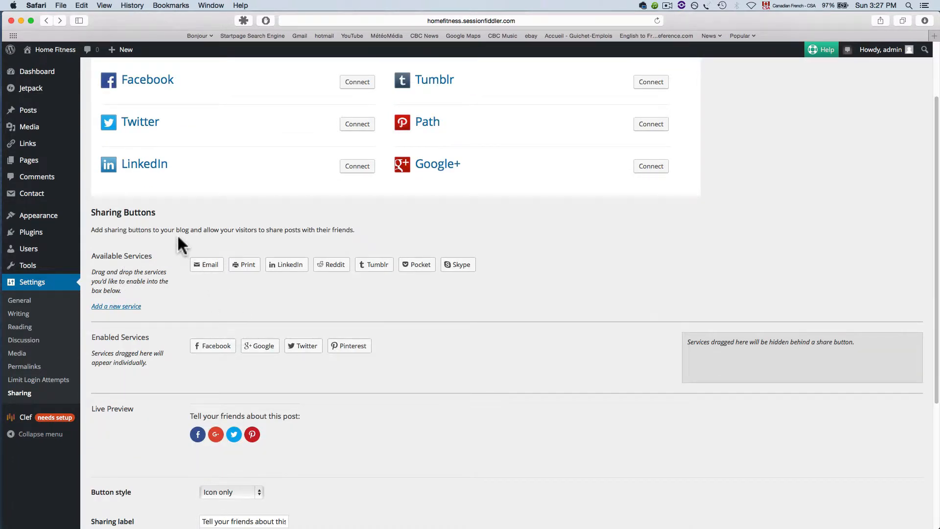
{"action": "left_click_drag", "start_coordinate": [201, 348], "coordinate": [490, 298]}
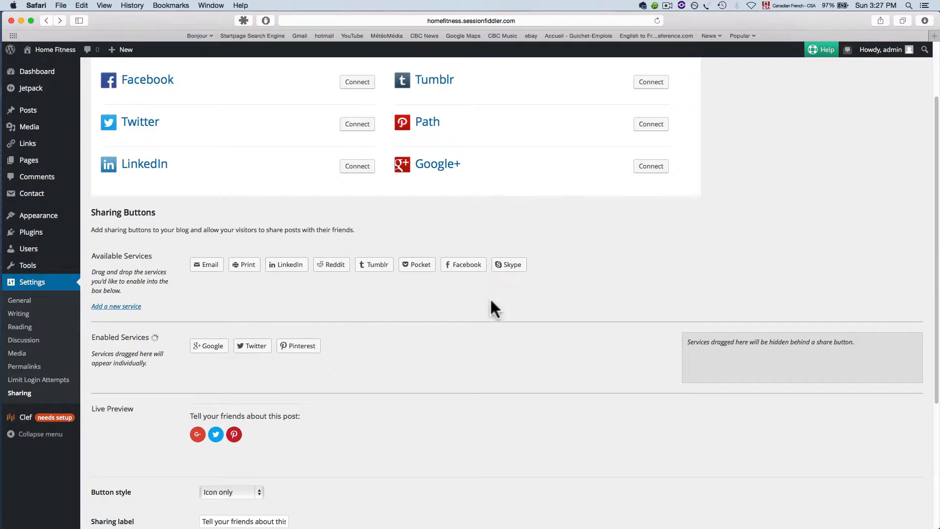
{"action": "left_click_drag", "start_coordinate": [222, 344], "coordinate": [309, 308]}
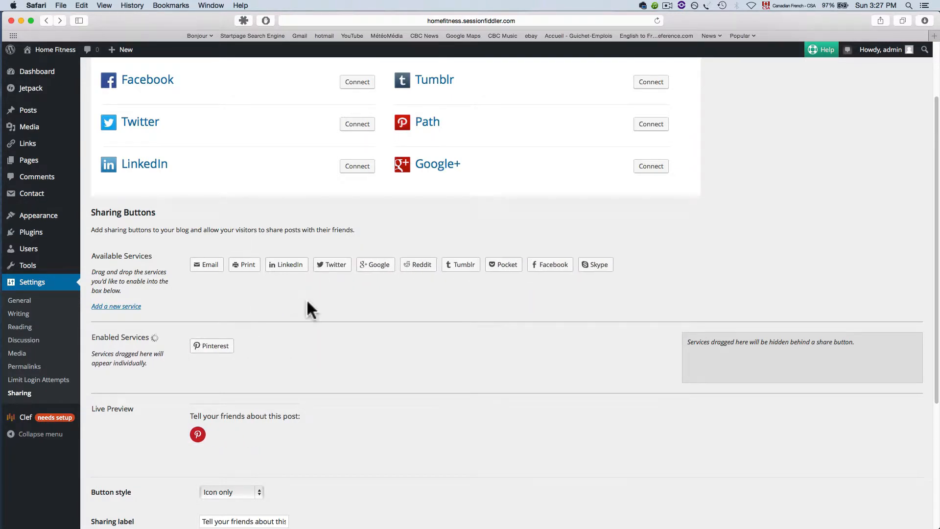
{"action": "left_click_drag", "start_coordinate": [222, 345], "coordinate": [309, 294]}
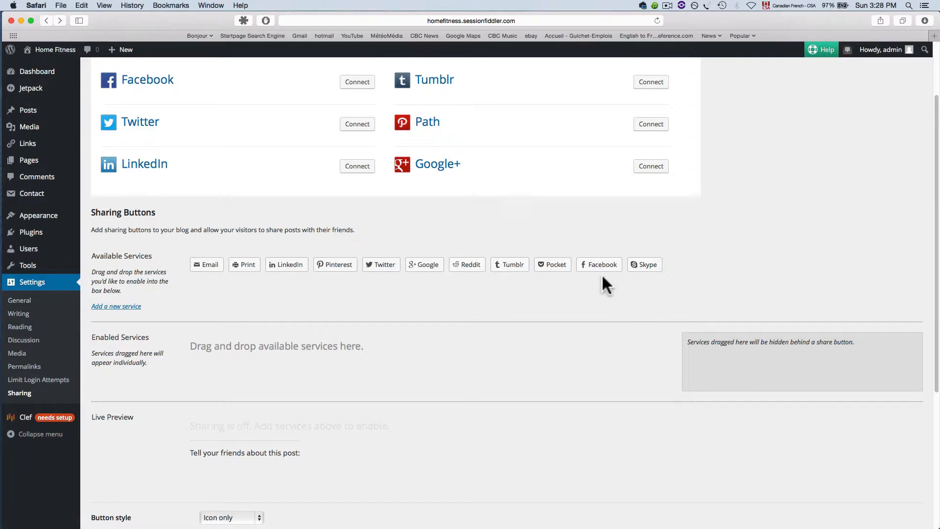
Enable only the Facebook sharing button by moving it into the enabled services area.
{"action": "left_click_drag", "start_coordinate": [596, 267], "coordinate": [342, 342]}
{"action": "left_click_drag", "start_coordinate": [603, 270], "coordinate": [242, 348]}
{"action": "left_click_drag", "start_coordinate": [601, 267], "coordinate": [228, 373]}
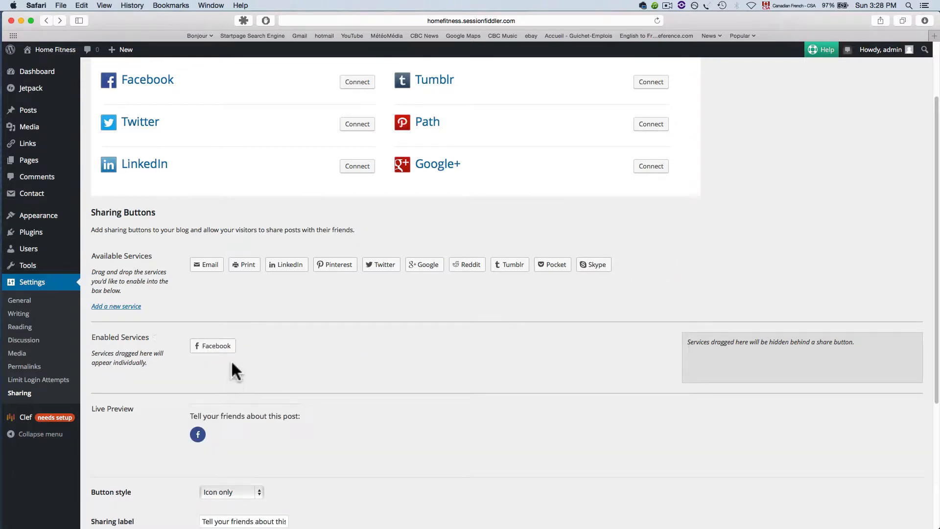
Add Twitter, Print, Google and Pinterest to the enabled sharing buttons alongside Facebook.
{"action": "left_click_drag", "start_coordinate": [373, 265], "coordinate": [257, 345]}
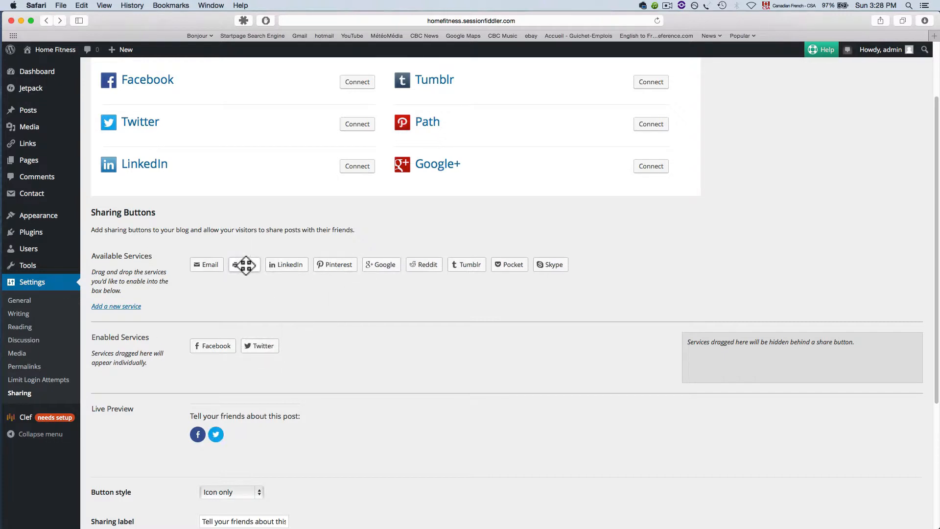
{"action": "left_click_drag", "start_coordinate": [246, 264], "coordinate": [304, 351]}
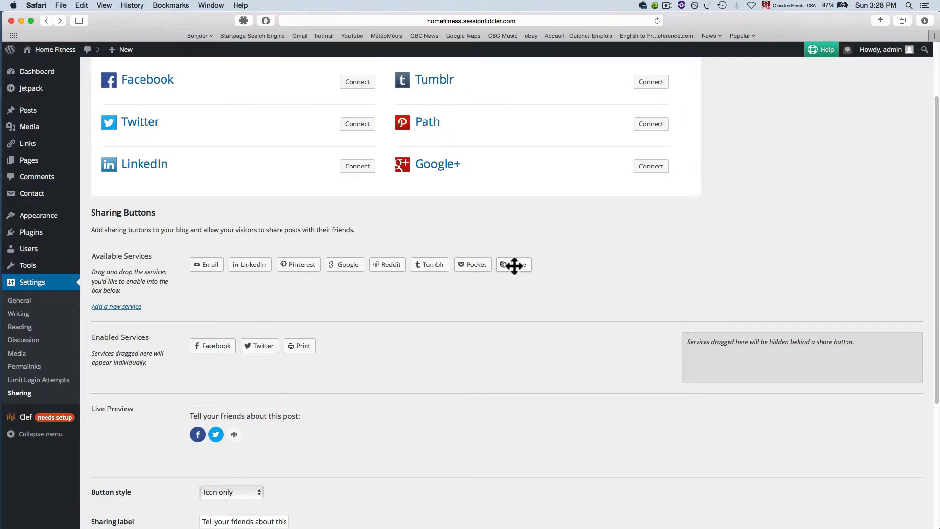
{"action": "left_click_drag", "start_coordinate": [364, 264], "coordinate": [357, 348]}
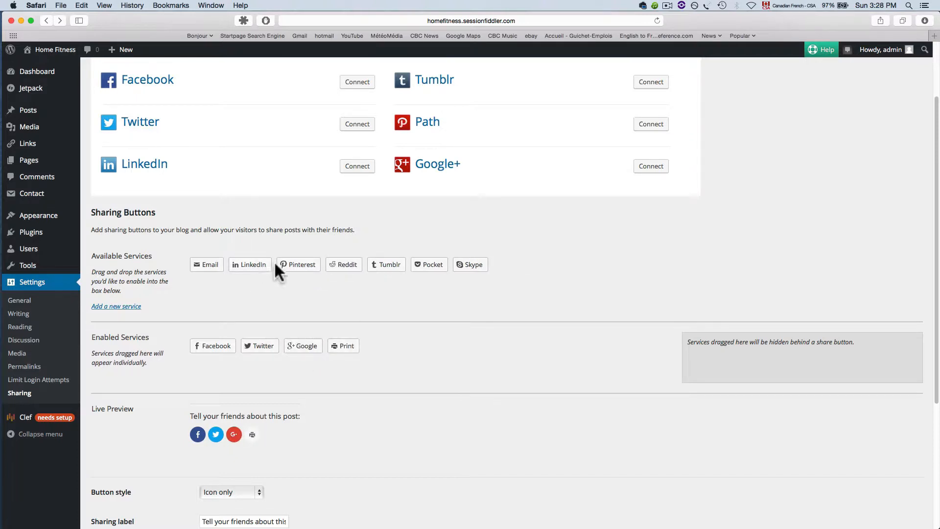
{"action": "left_click_drag", "start_coordinate": [306, 267], "coordinate": [343, 351]}
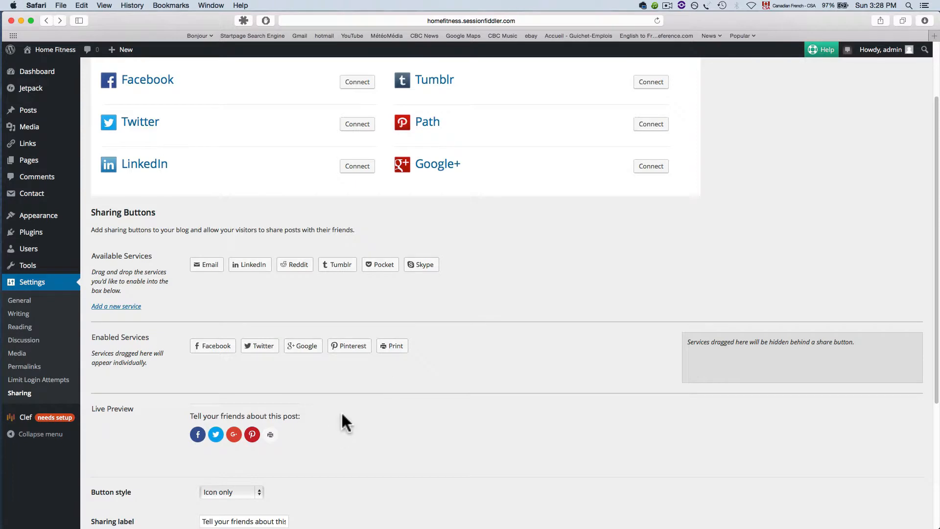
Switch the button style to Icon + text and back to Icon only.
{"action": "scroll", "coordinate": [343, 423], "scroll_direction": "down", "scroll_amount": 5}
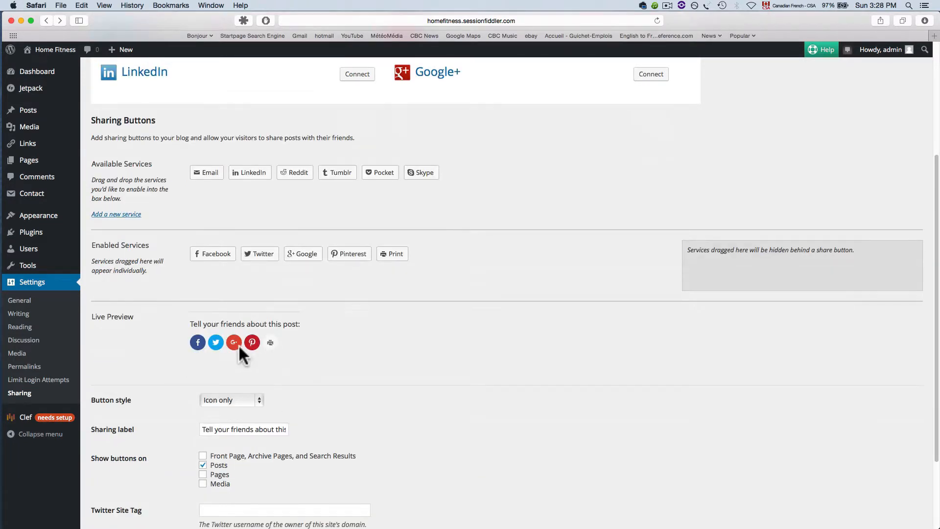
{"action": "scroll", "coordinate": [284, 354], "scroll_direction": "down", "scroll_amount": 1}
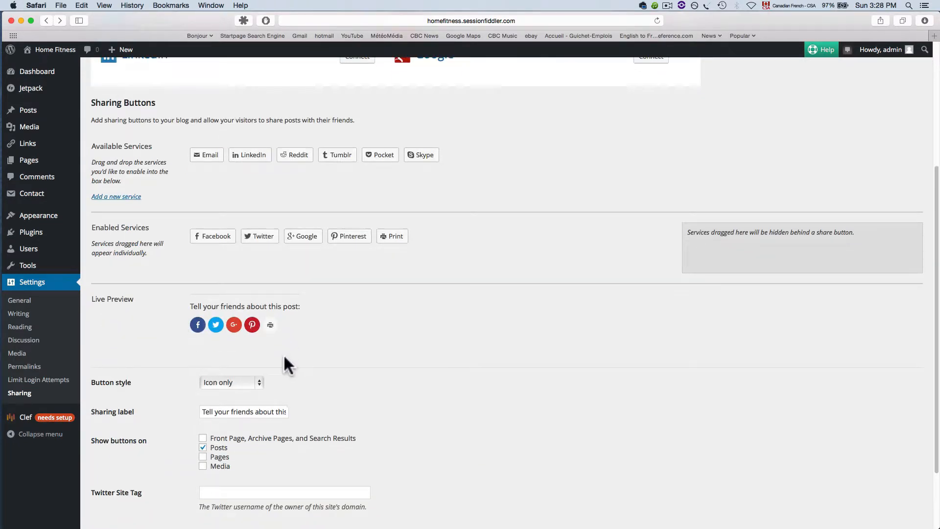
{"action": "left_click", "coordinate": [258, 381]}
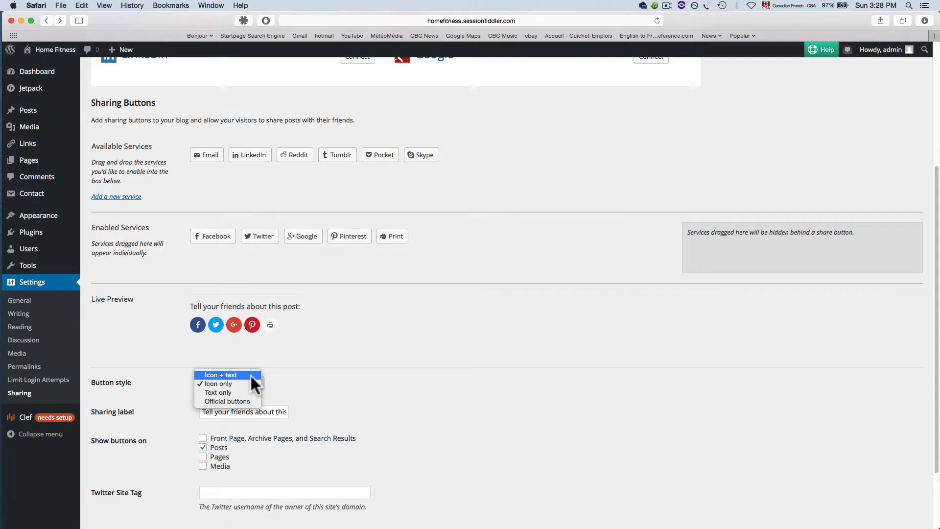
{"action": "left_click", "coordinate": [245, 375]}
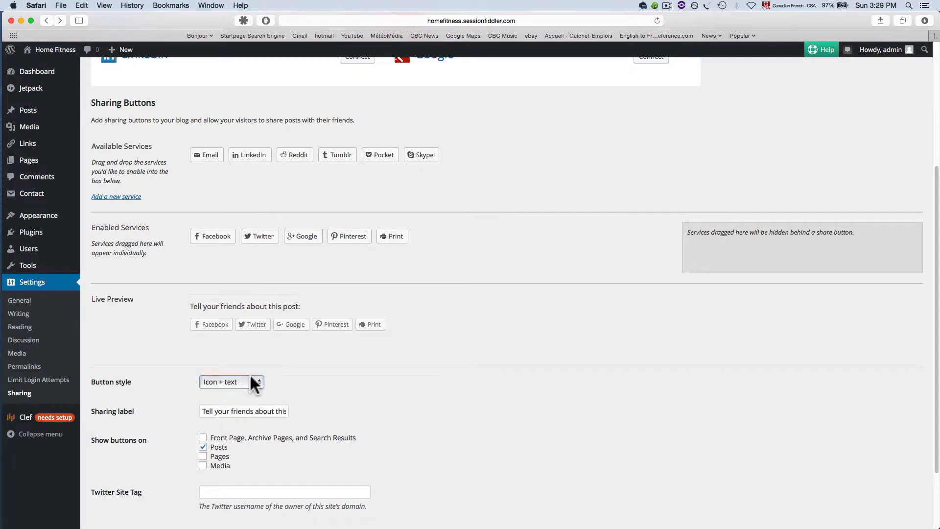
{"action": "left_click", "coordinate": [256, 382]}
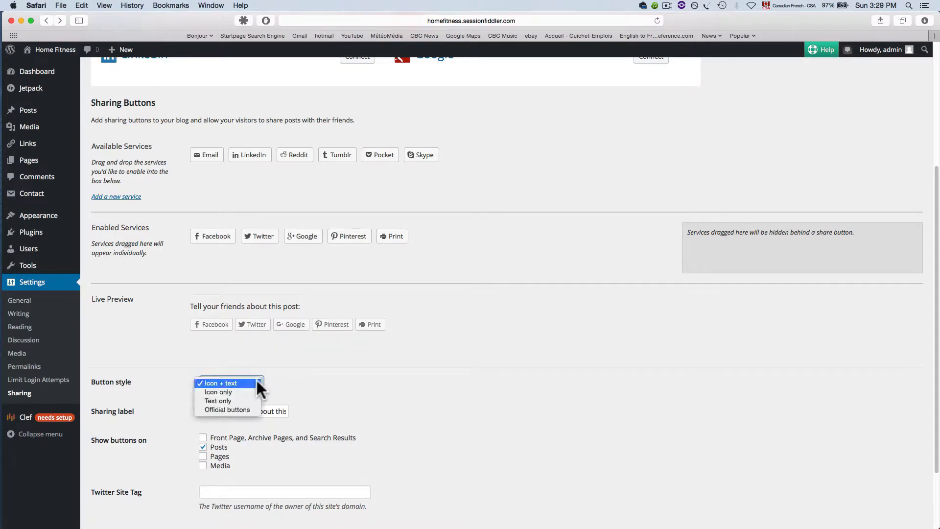
{"action": "left_click", "coordinate": [252, 392]}
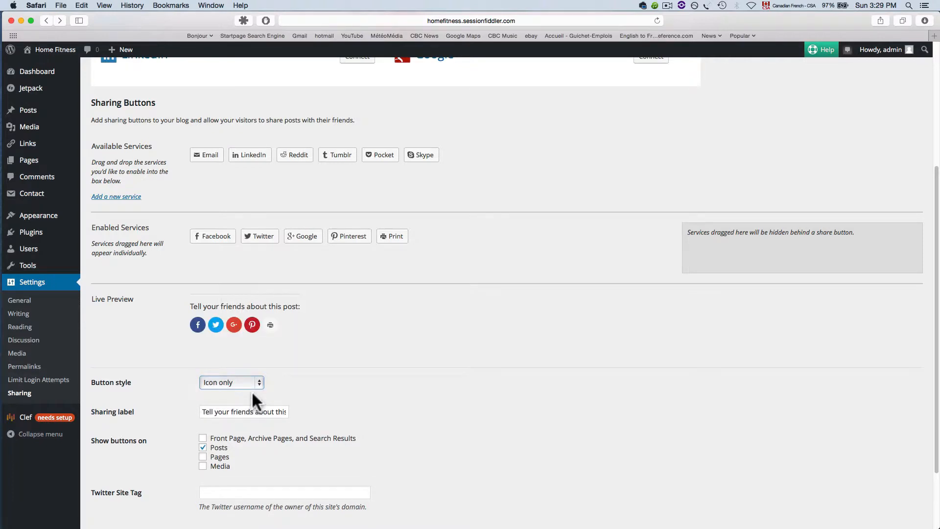
Set the sharing label to Tell your friends!
{"action": "scroll", "coordinate": [267, 389], "scroll_direction": "down", "scroll_amount": 2}
{"action": "left_click", "coordinate": [245, 367]}
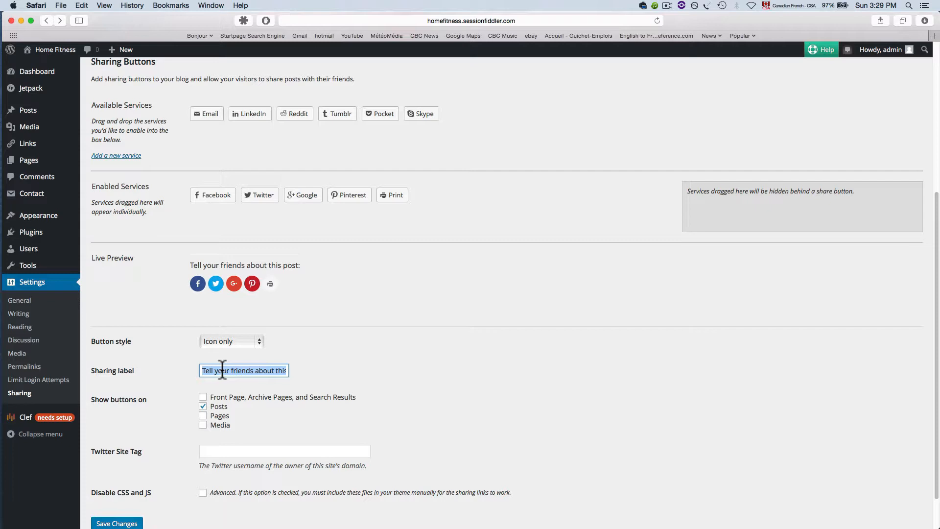
{"action": "type", "text": "Th"}
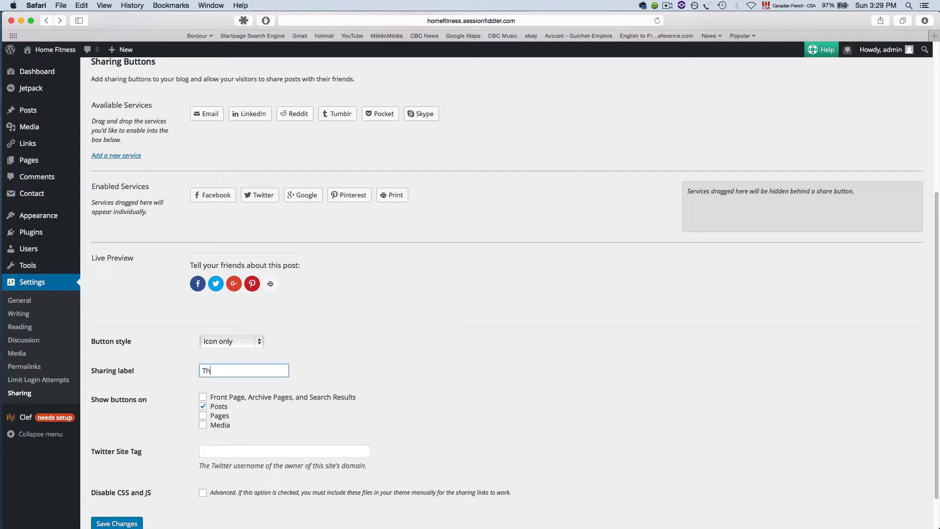
{"action": "key", "text": "BackSpace"}
{"action": "type", "text": "ell your friends!"}
Enable the sharing buttons on the Front Page, Archive Pages, and Search Results.
{"action": "scroll", "coordinate": [325, 360], "scroll_direction": "down", "scroll_amount": 2}
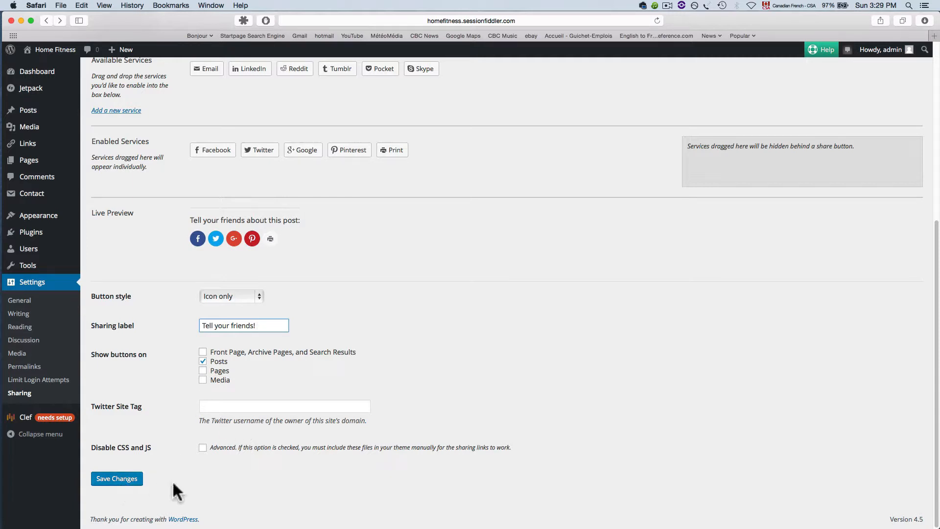
{"action": "scroll", "coordinate": [199, 413], "scroll_direction": "up", "scroll_amount": 1}
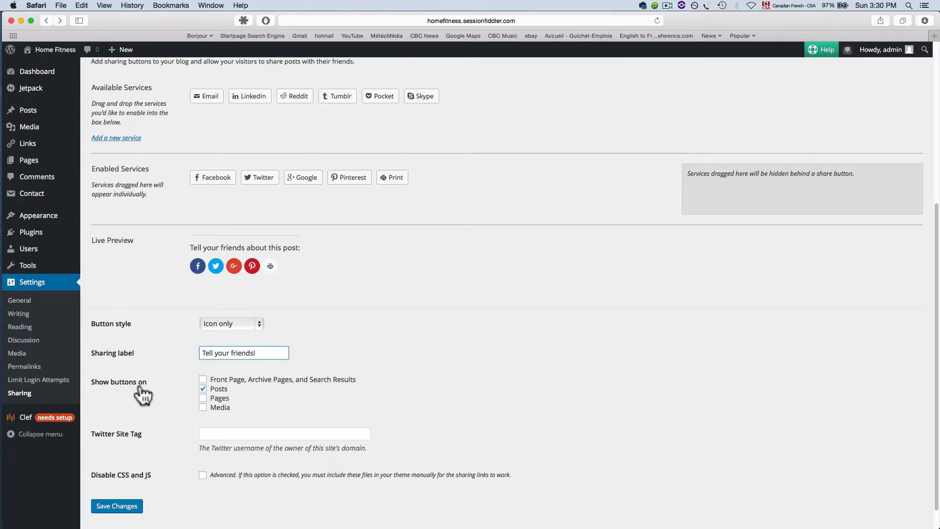
{"action": "left_click", "coordinate": [203, 379]}
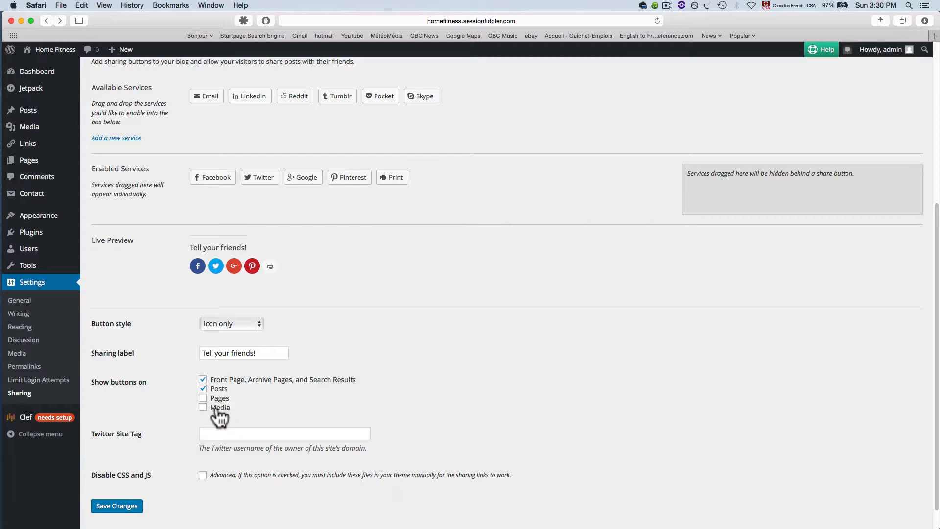
Save the sharing settings changes.
{"action": "scroll", "coordinate": [241, 387], "scroll_direction": "up", "scroll_amount": 1}
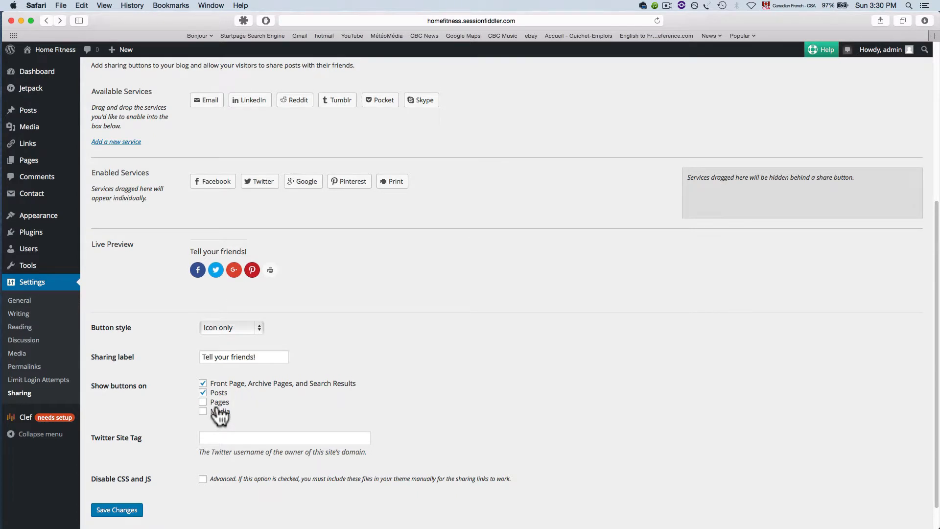
{"action": "scroll", "coordinate": [215, 411], "scroll_direction": "up", "scroll_amount": 1}
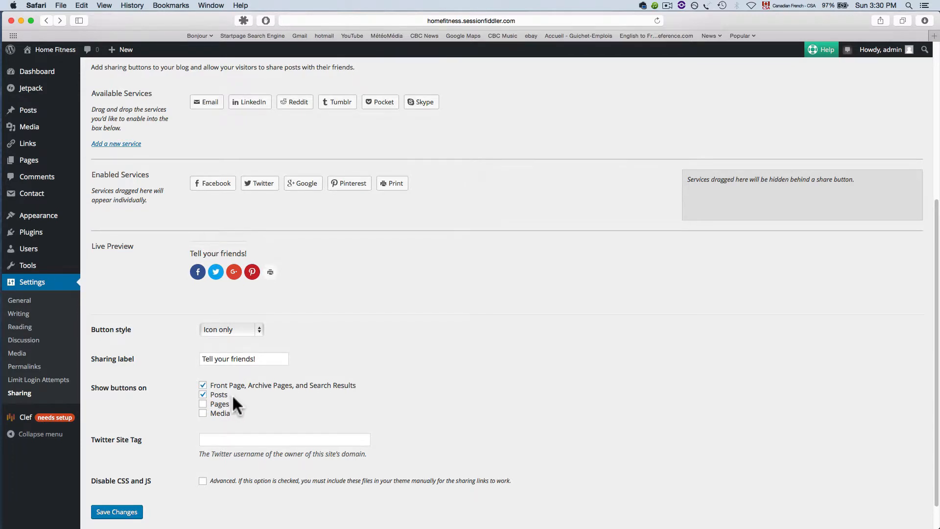
{"action": "scroll", "coordinate": [233, 394], "scroll_direction": "down", "scroll_amount": 2}
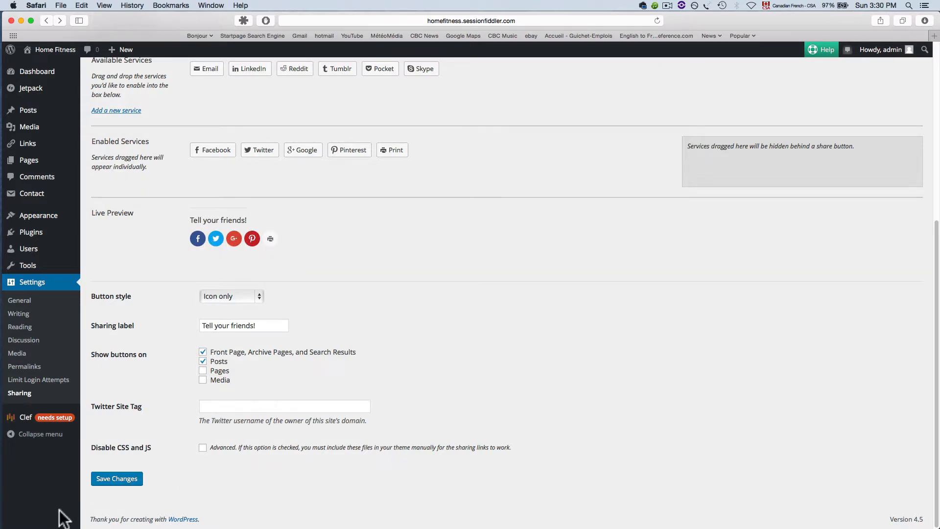
{"action": "left_click", "coordinate": [116, 480]}
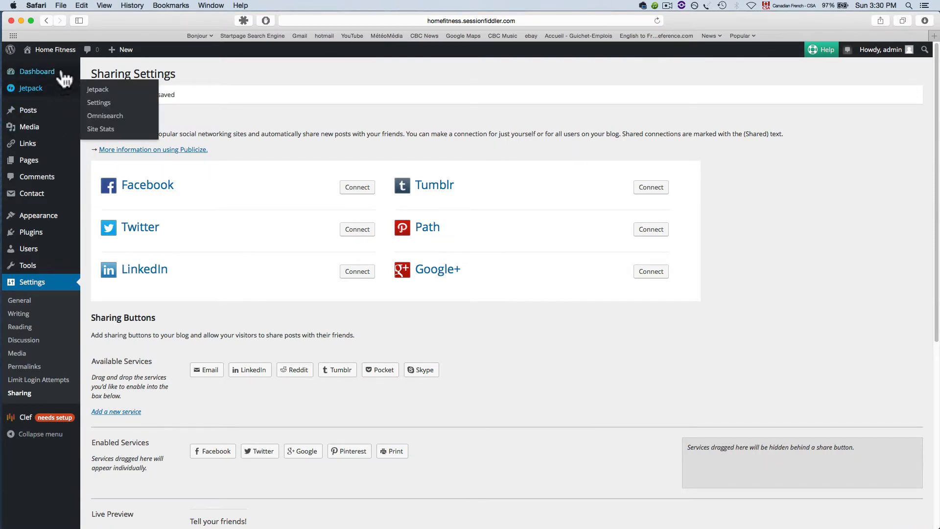
Visit the site's home page and examine the sharing buttons below its content.
{"action": "left_click", "coordinate": [61, 49]}
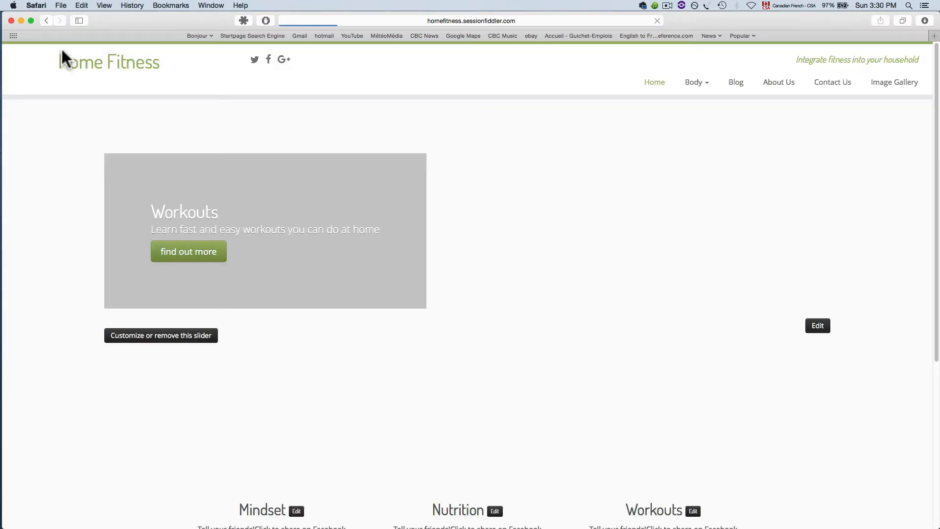
{"action": "scroll", "coordinate": [372, 221], "scroll_direction": "down", "scroll_amount": 4}
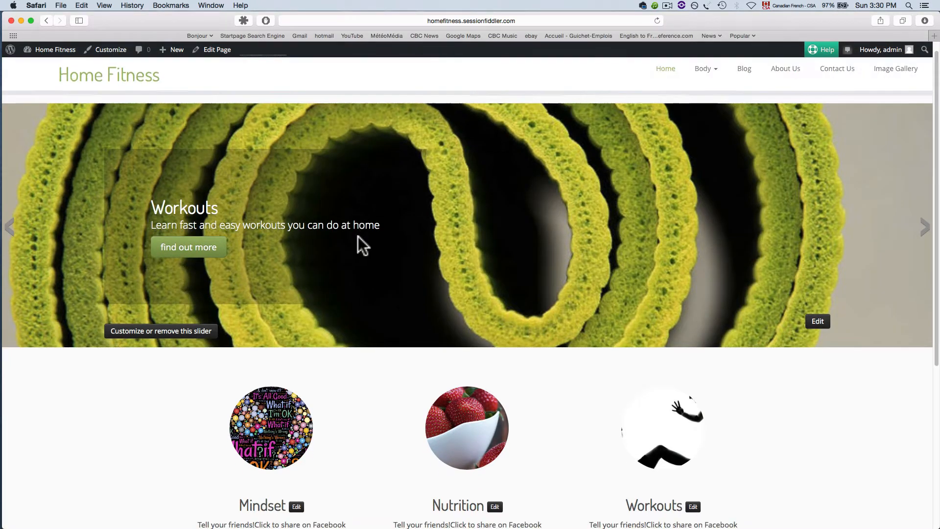
{"action": "scroll", "coordinate": [342, 251], "scroll_direction": "down", "scroll_amount": 6}
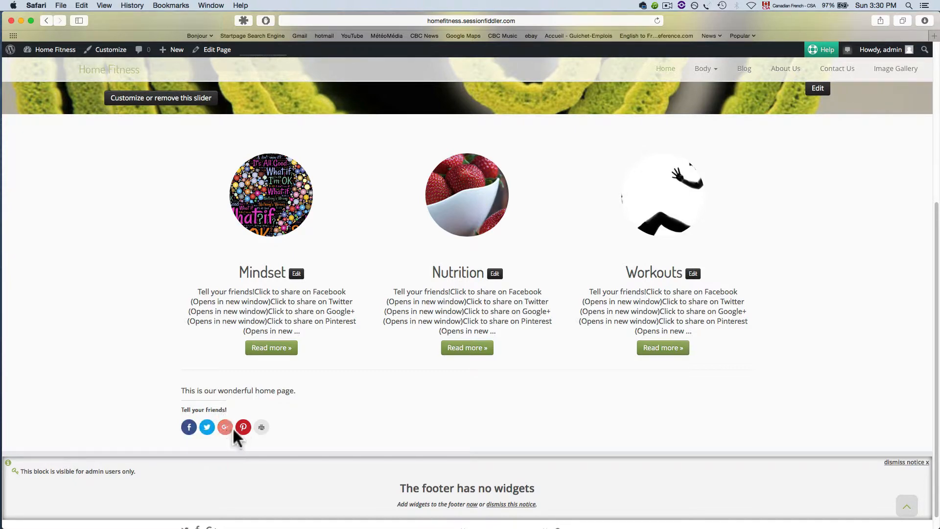
{"action": "scroll", "coordinate": [304, 426], "scroll_direction": "up", "scroll_amount": 9}
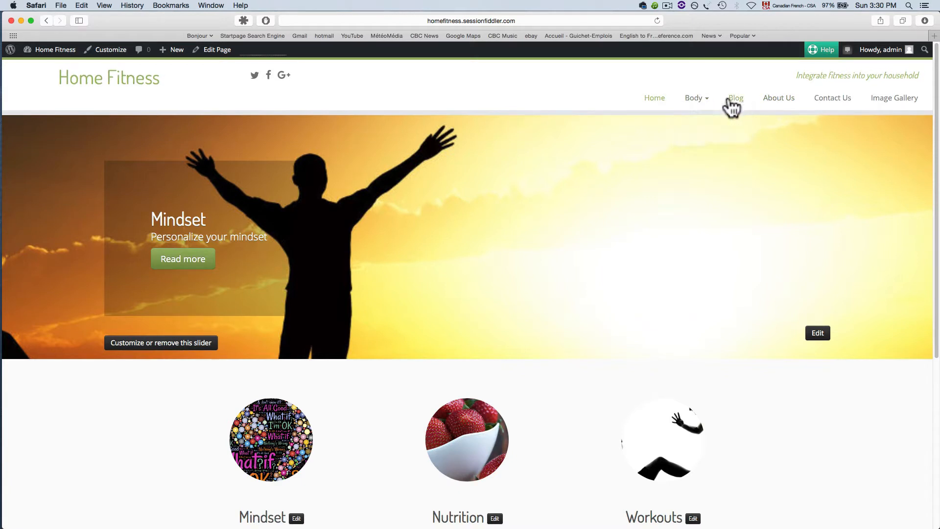
Open the Working out with little or no equipment blog post and examine its sharing buttons.
{"action": "left_click", "coordinate": [735, 100]}
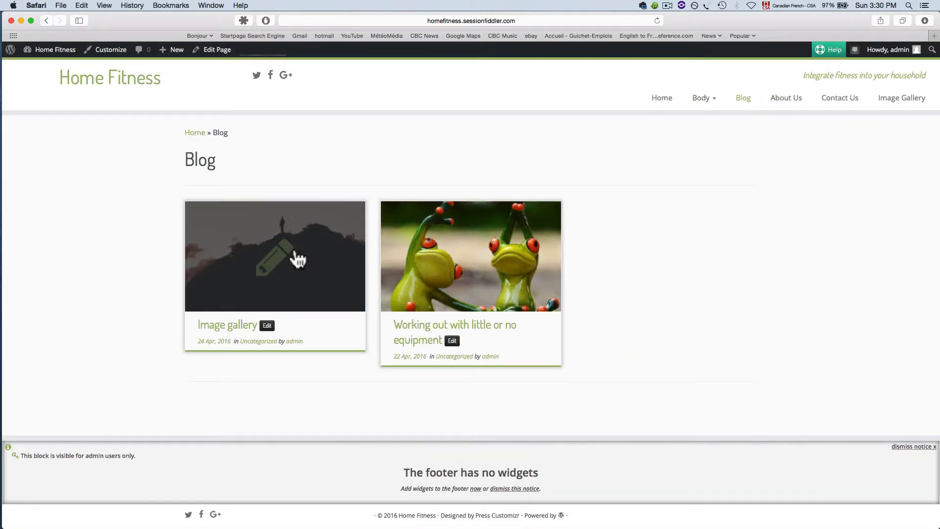
{"action": "left_click", "coordinate": [452, 275]}
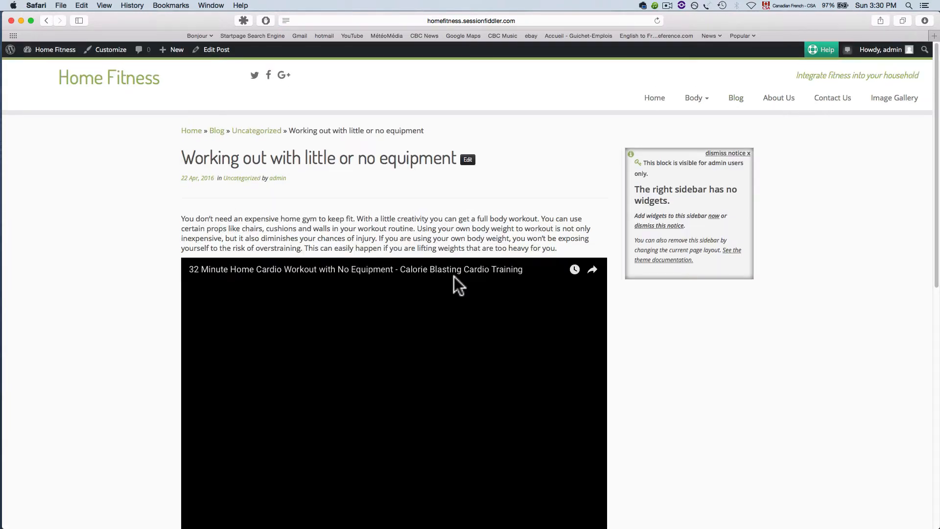
{"action": "scroll", "coordinate": [454, 277], "scroll_direction": "down", "scroll_amount": 5}
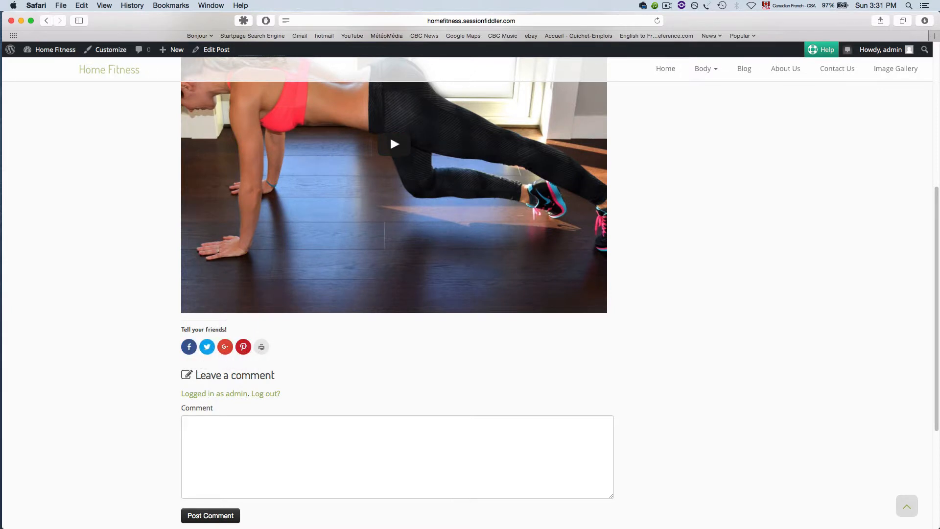
{"action": "scroll", "coordinate": [683, 399], "scroll_direction": "up", "scroll_amount": 8}
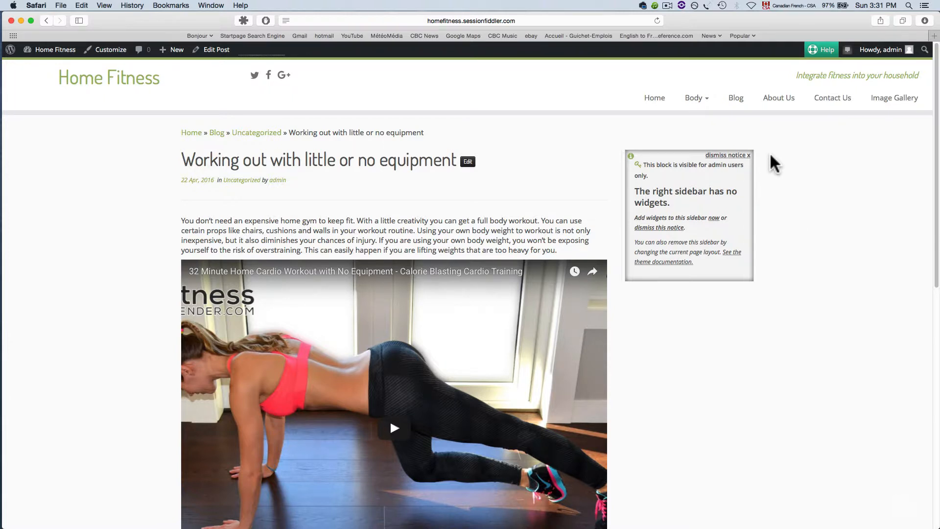
{"action": "scroll", "coordinate": [414, 130], "scroll_direction": "down", "scroll_amount": 1}
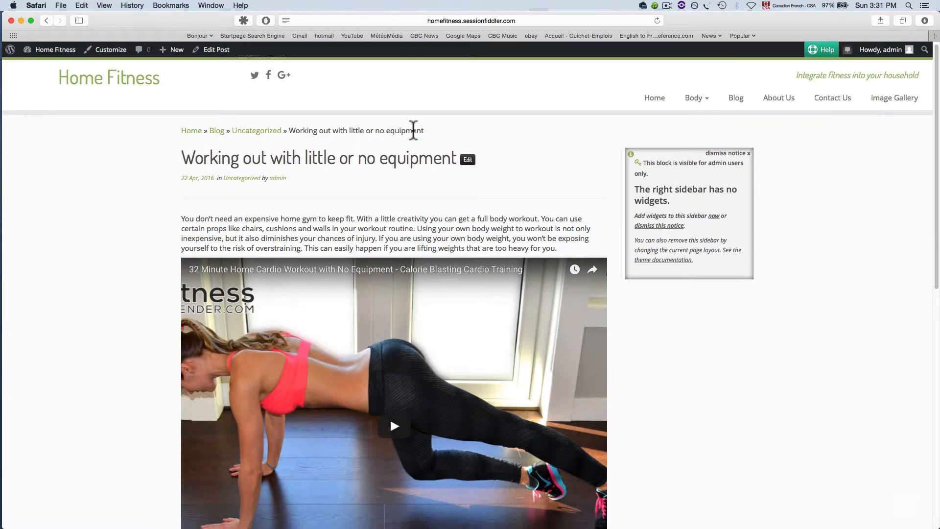
{"action": "scroll", "coordinate": [487, 185], "scroll_direction": "up", "scroll_amount": 1}
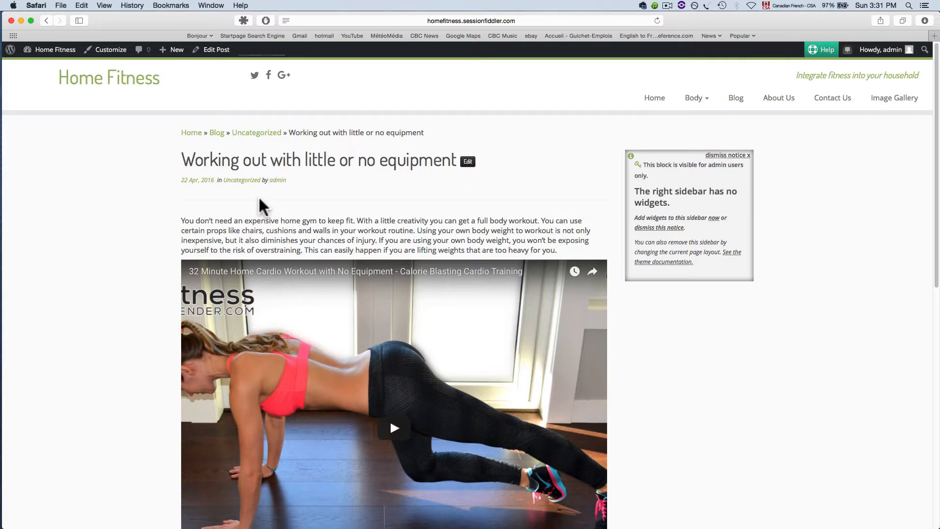
{"action": "scroll", "coordinate": [260, 206], "scroll_direction": "down", "scroll_amount": 10}
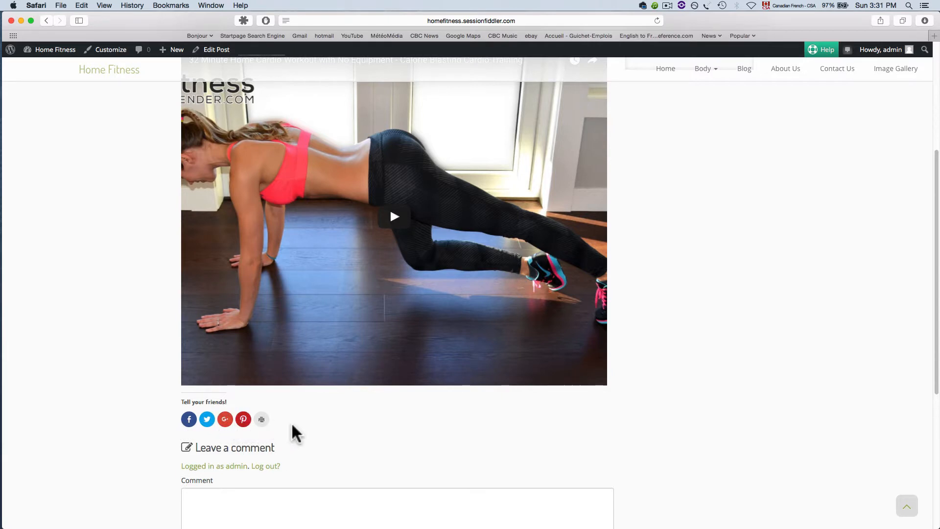
{"action": "scroll", "coordinate": [291, 431], "scroll_direction": "up", "scroll_amount": 5}
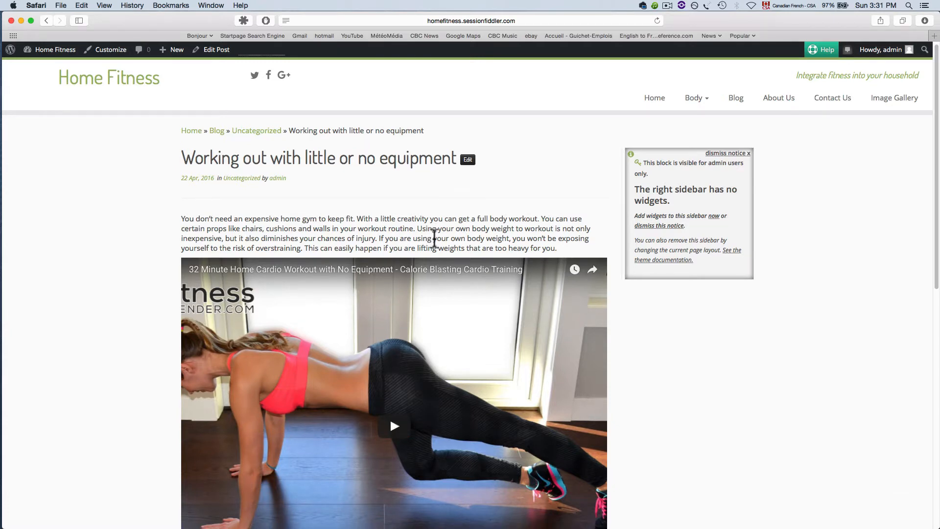
{"action": "scroll", "coordinate": [383, 226], "scroll_direction": "down", "scroll_amount": 5}
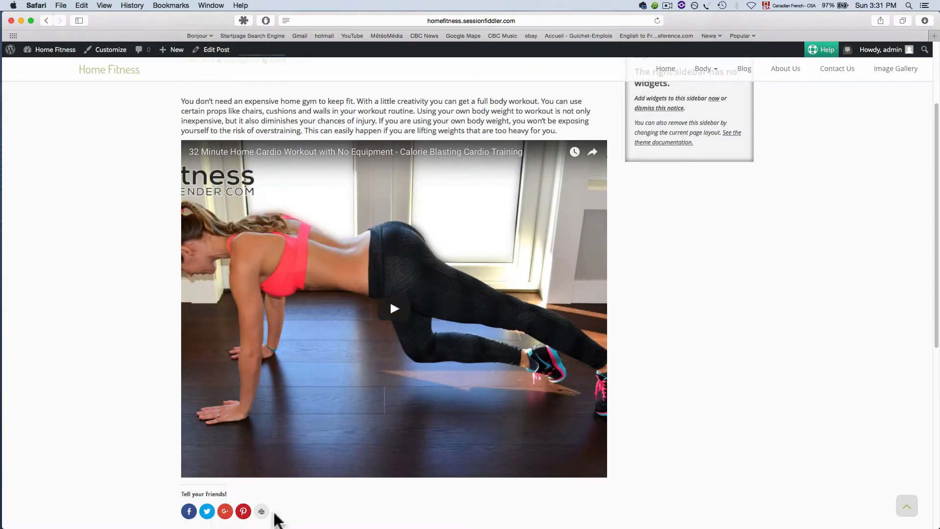
{"action": "scroll", "coordinate": [284, 509], "scroll_direction": "up", "scroll_amount": 1}
{"action": "scroll", "coordinate": [292, 487], "scroll_direction": "up", "scroll_amount": 4}
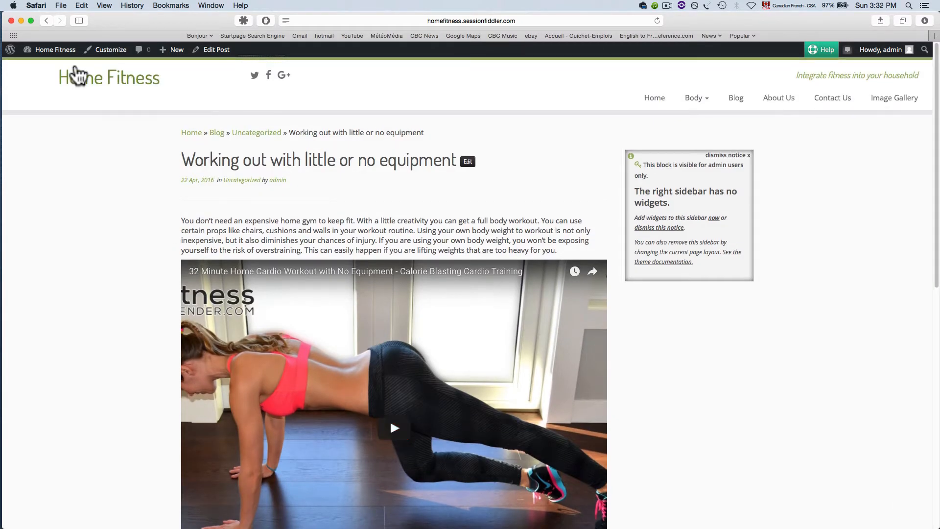